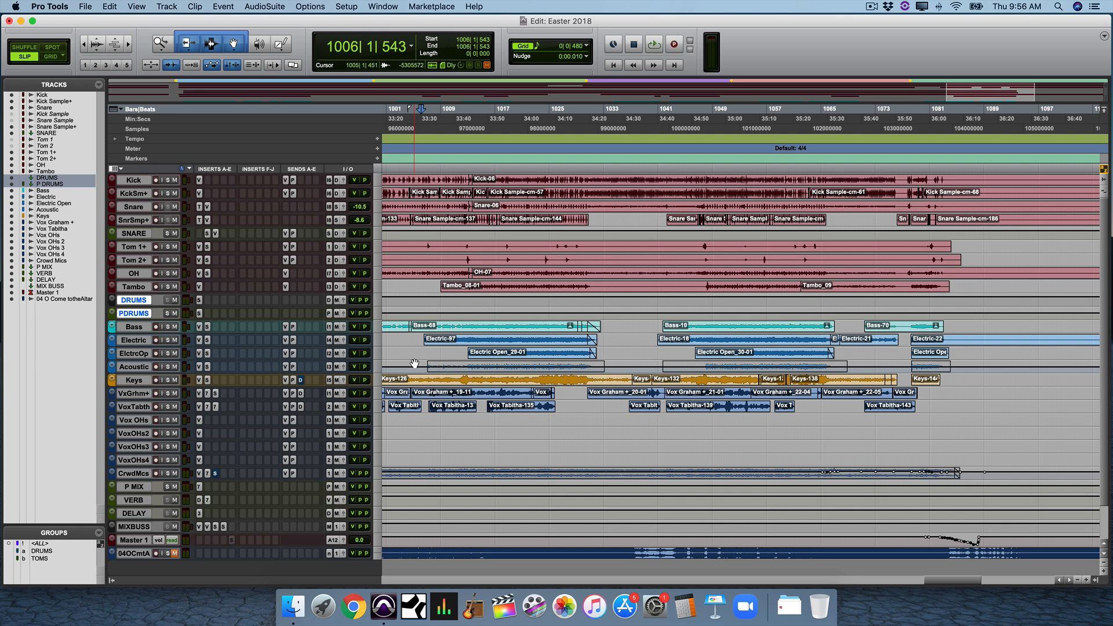
Play the Easter 2018 session and switch from the Edit window to the Mix window.
key(space)
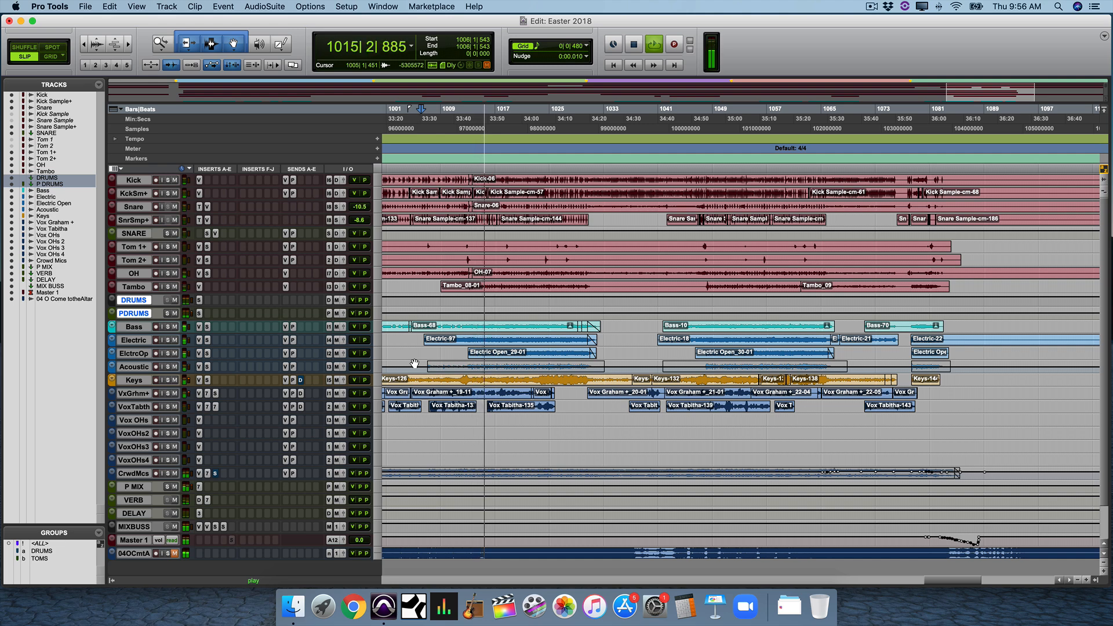
key(super+equal)
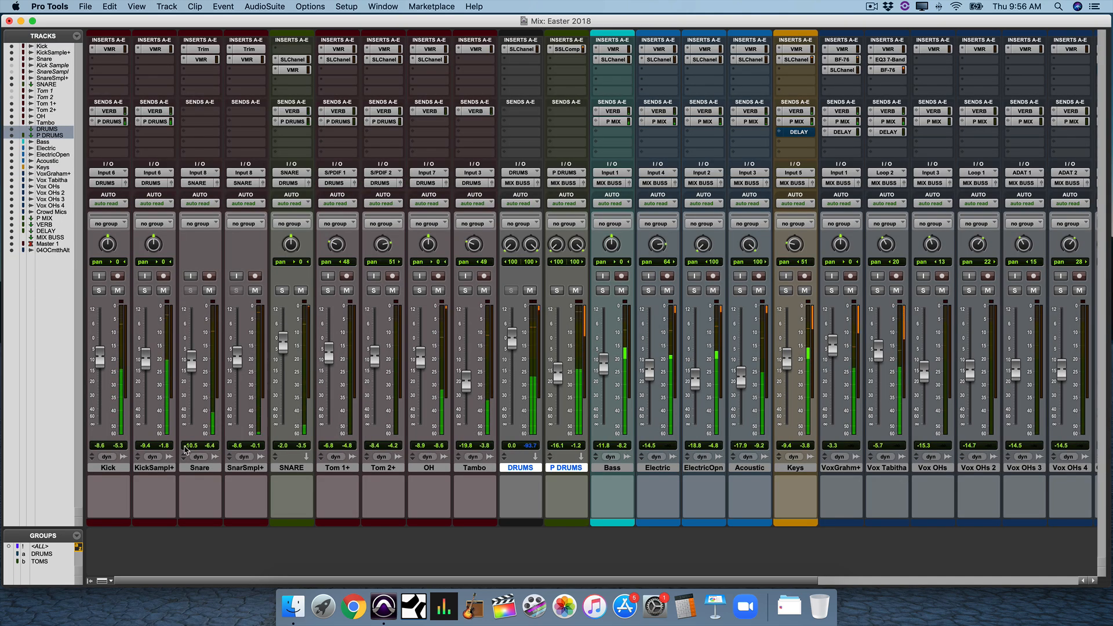
Select the Kick through P DRUMS tracks and solo them all together.
click(118, 474)
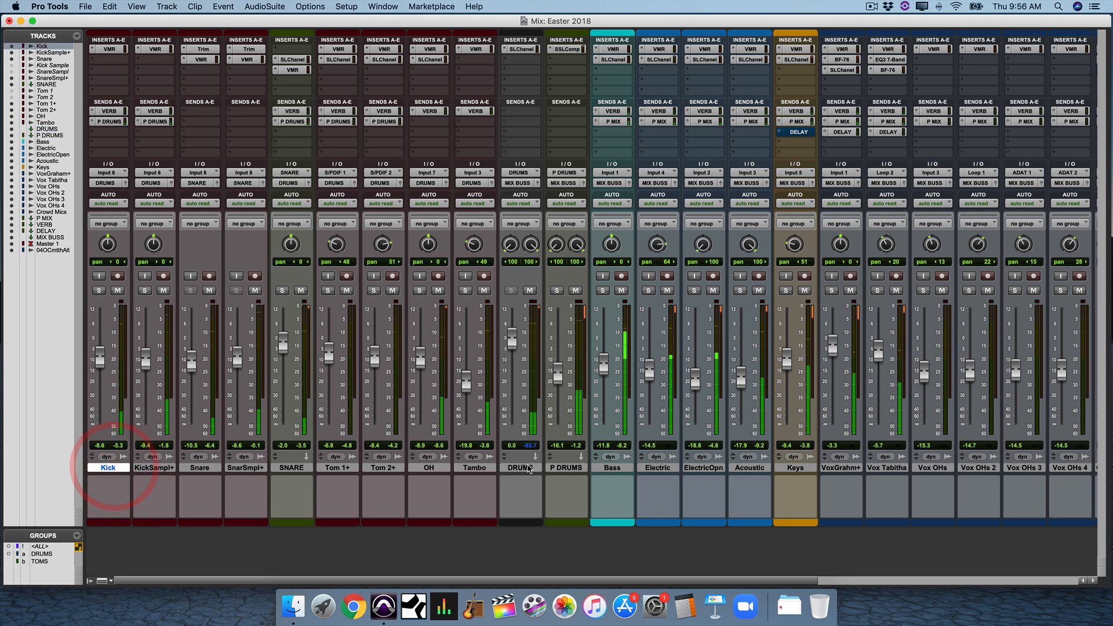
shift+click(557, 468)
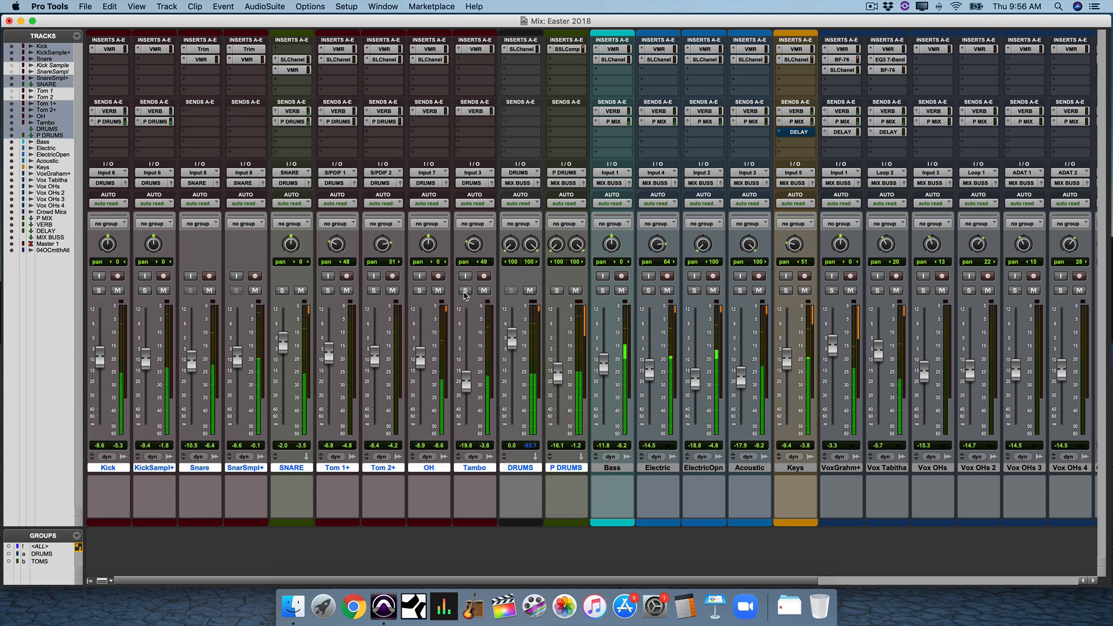
alt+shift+click(465, 291)
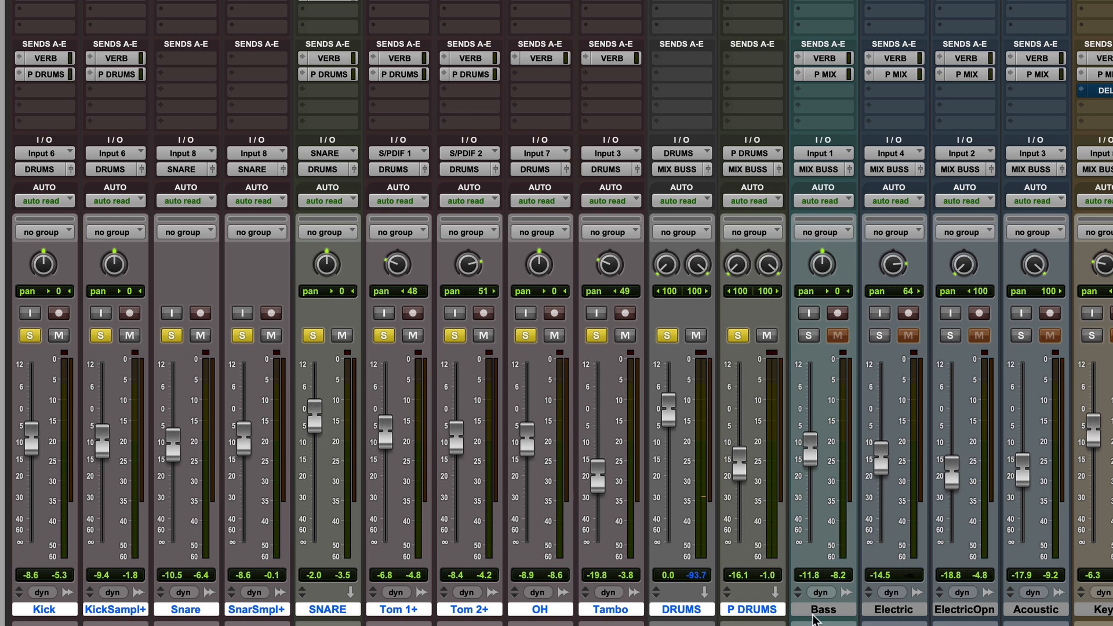
Select the Bass track, then each drum track from Kick through Tambo in turn.
click(814, 611)
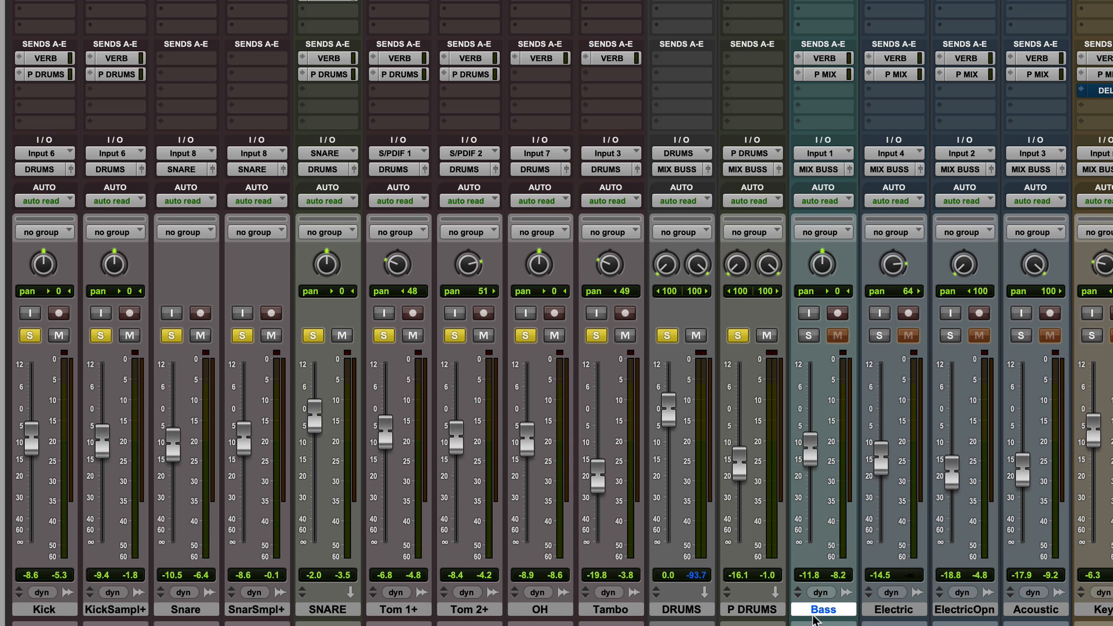
click(55, 610)
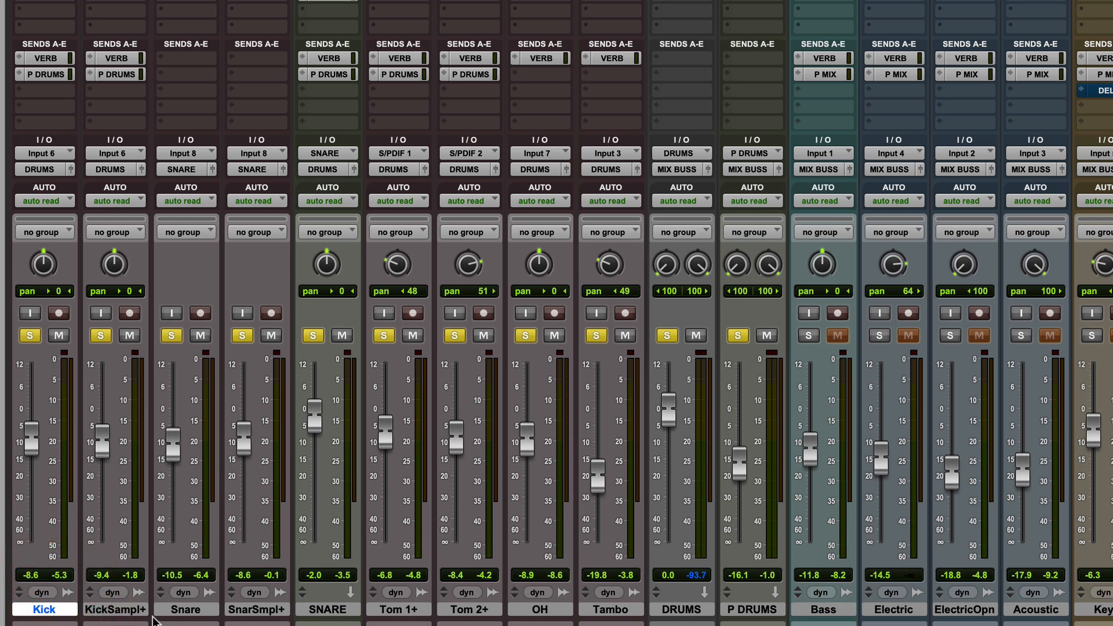
click(187, 612)
click(130, 615)
click(264, 612)
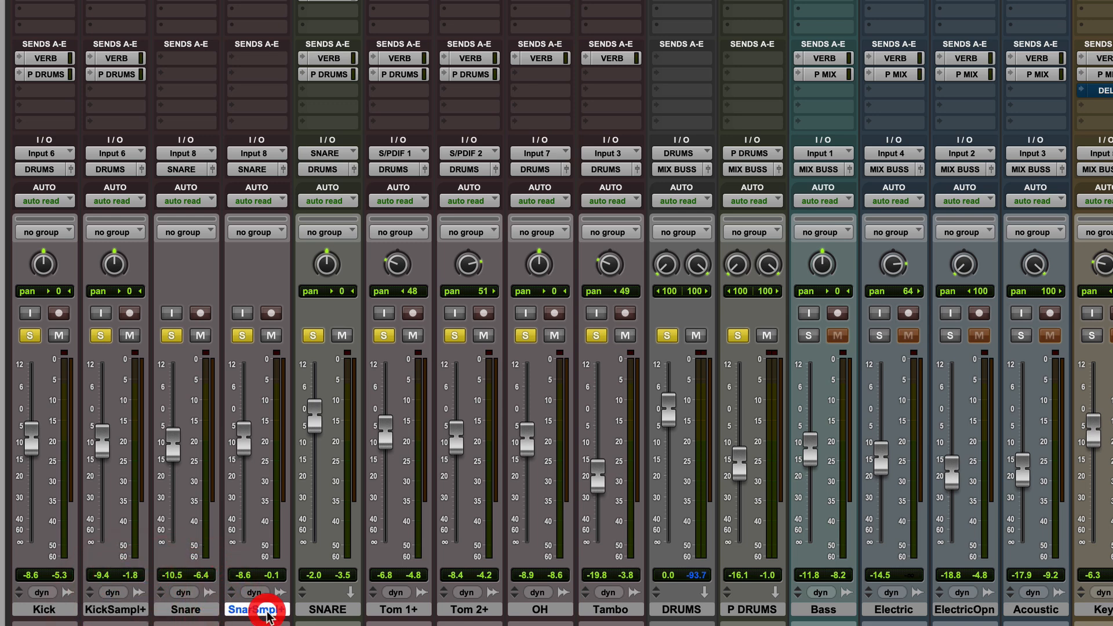
click(412, 612)
click(469, 612)
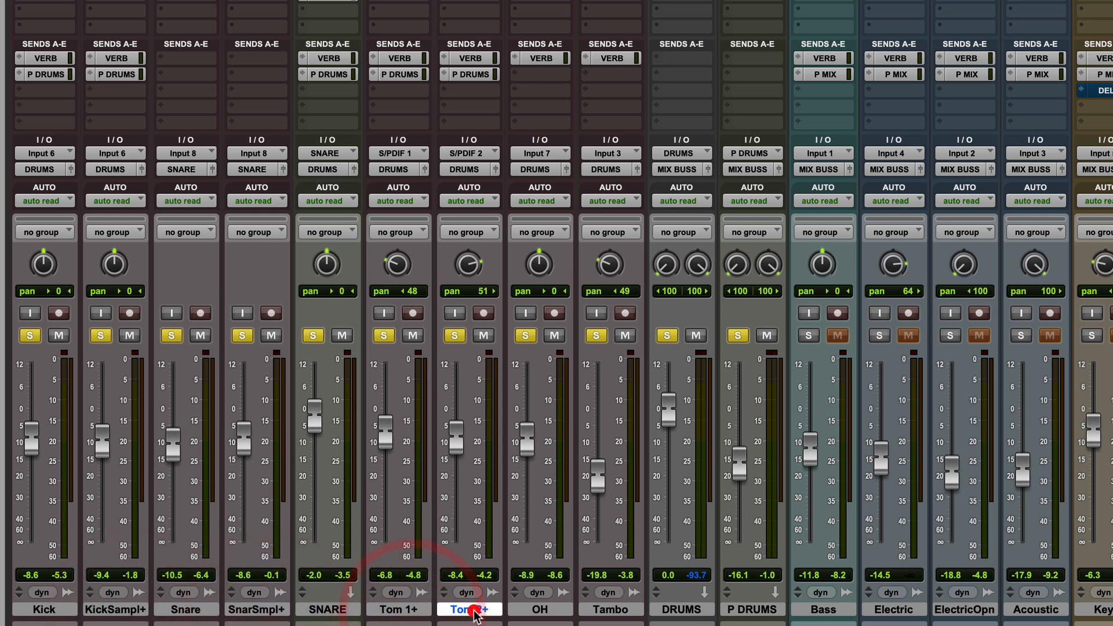
click(539, 612)
click(617, 613)
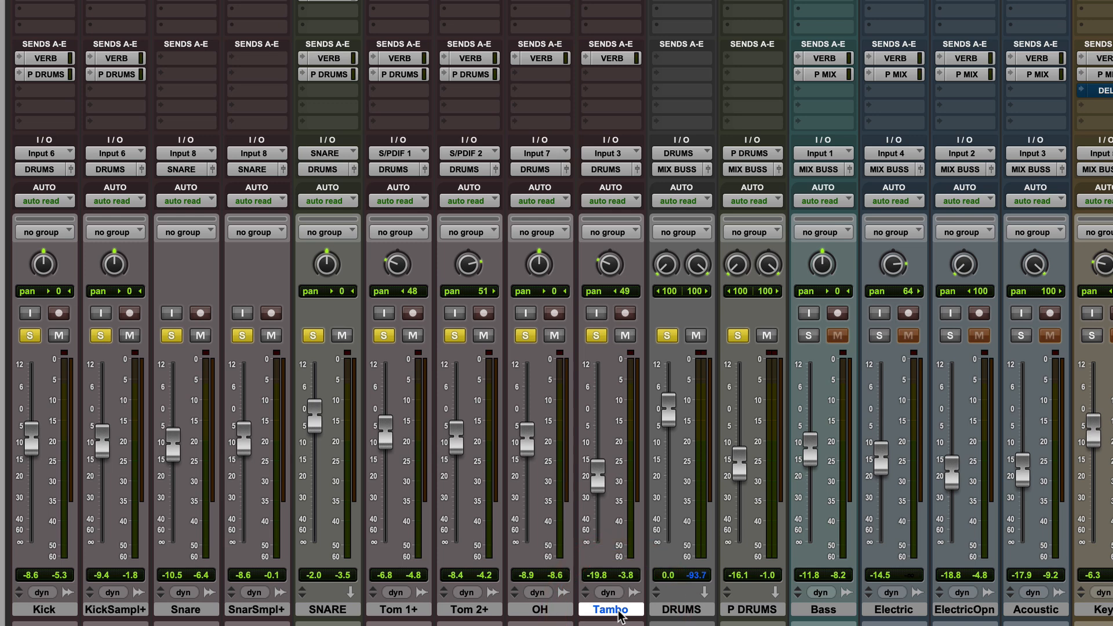
Select the DRUMS and P DRUMS tracks, then unsolo and mute the P DRUMS aux.
click(681, 614)
click(748, 612)
click(699, 612)
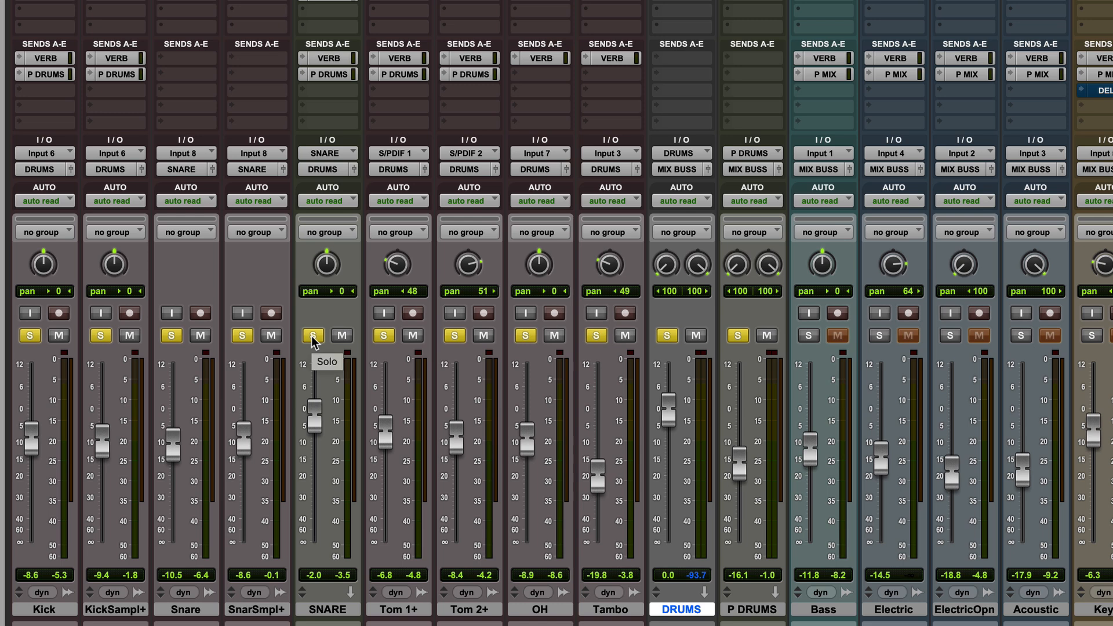
click(737, 335)
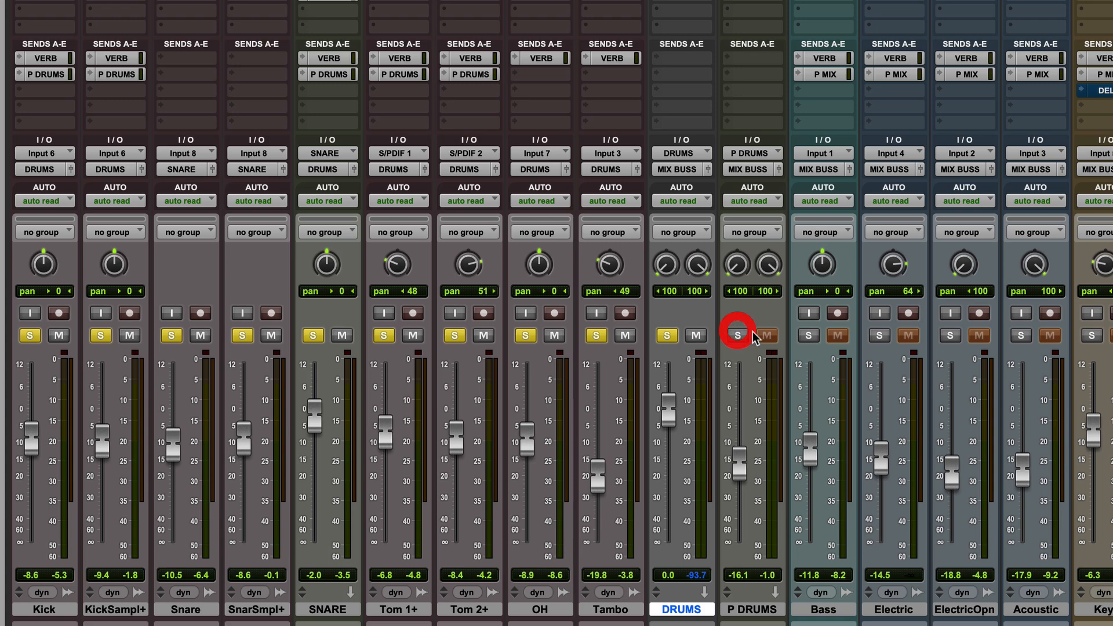
click(765, 334)
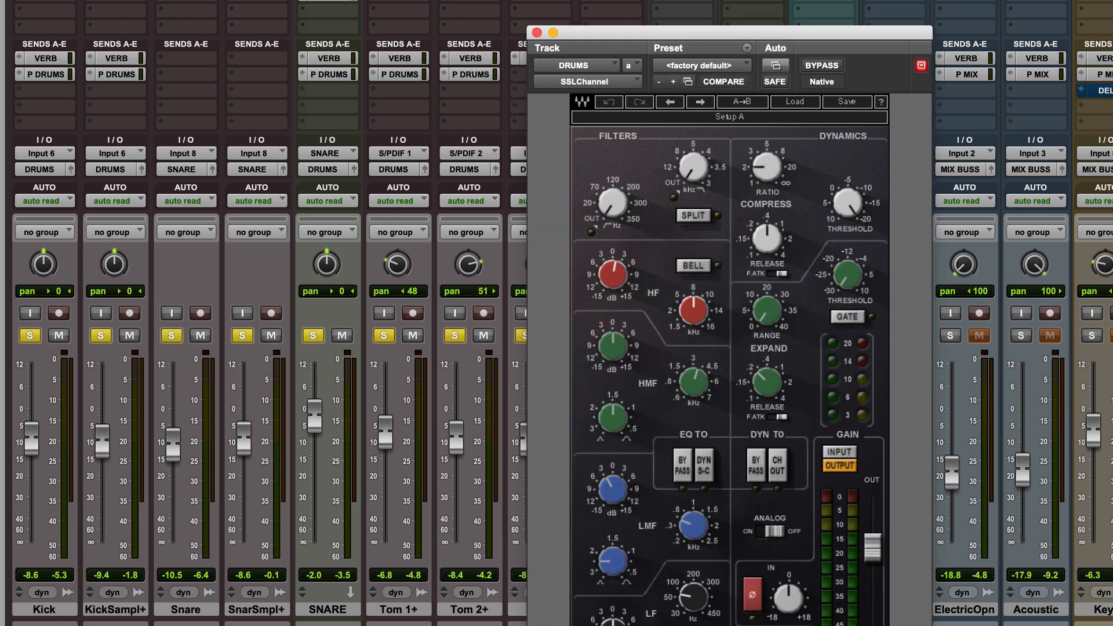
Move the SSL Channel window aside and inspect its LMF and HF knob settings.
drag(686, 28, 894, 44)
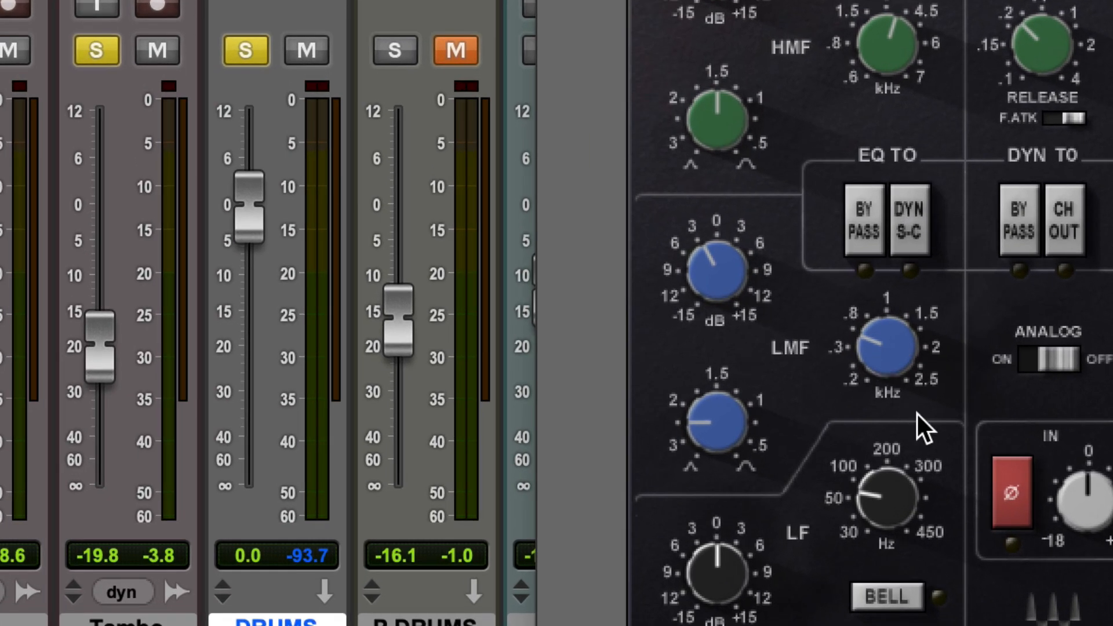
mouse_move(880, 350)
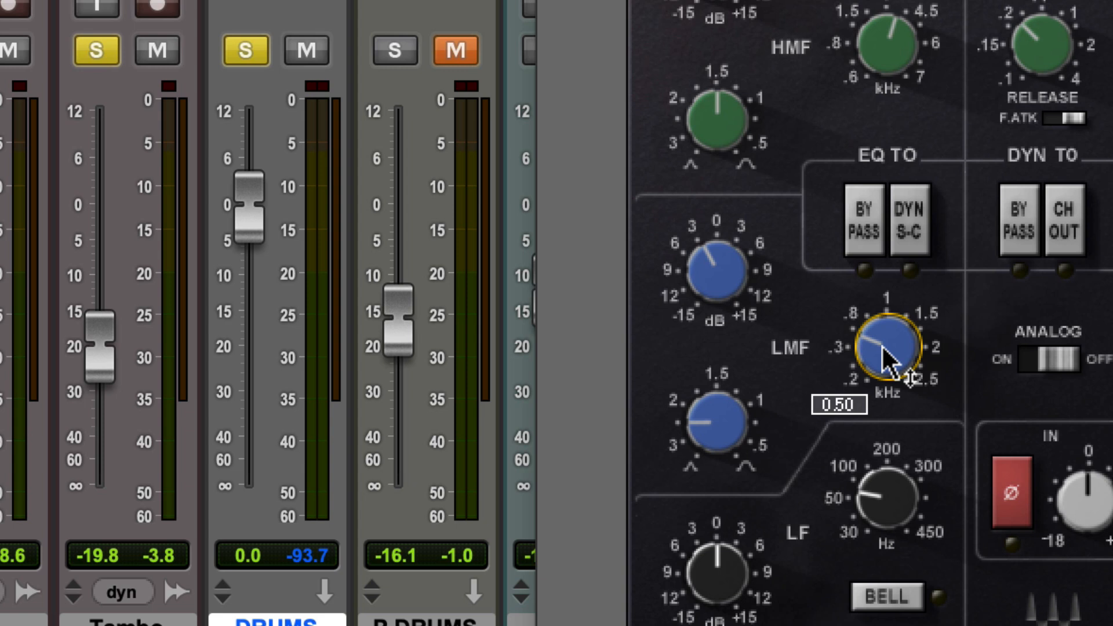
mouse_move(717, 281)
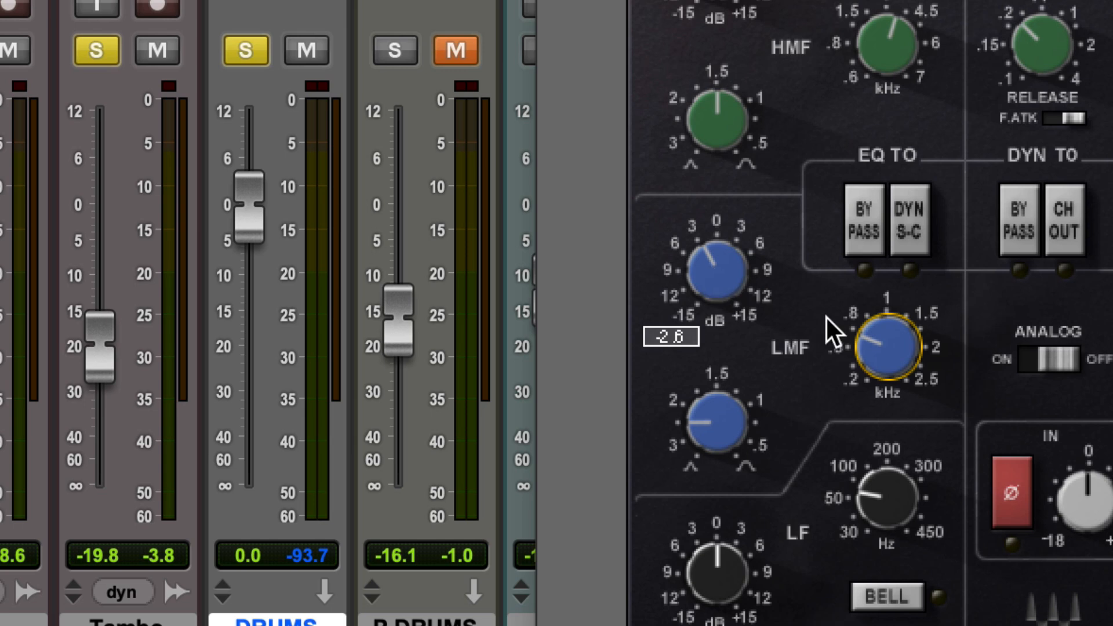
mouse_move(876, 335)
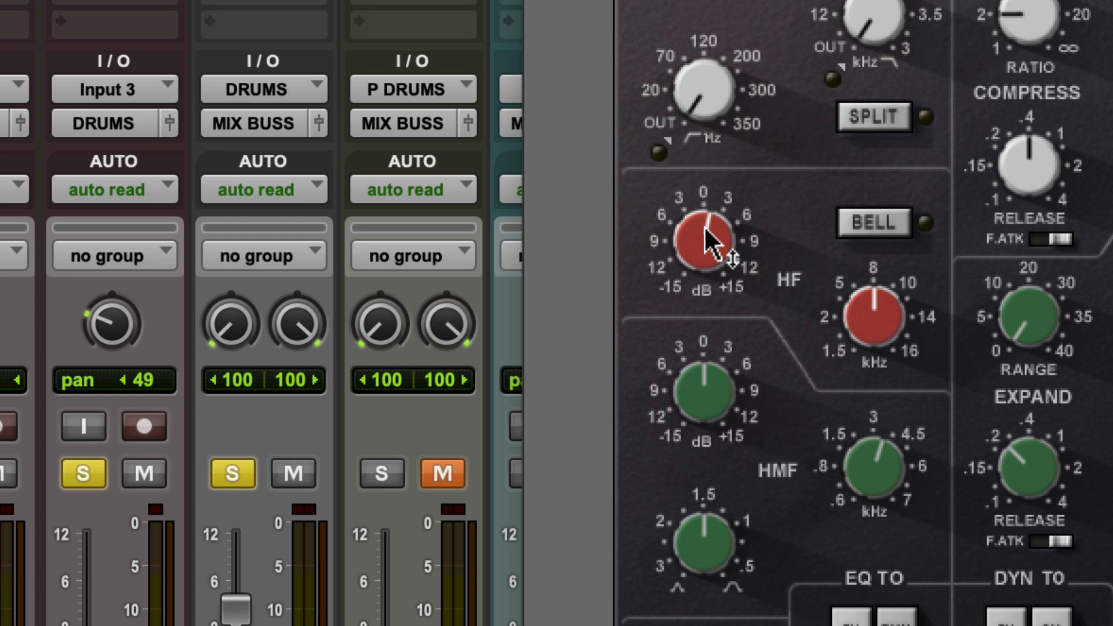
mouse_move(704, 226)
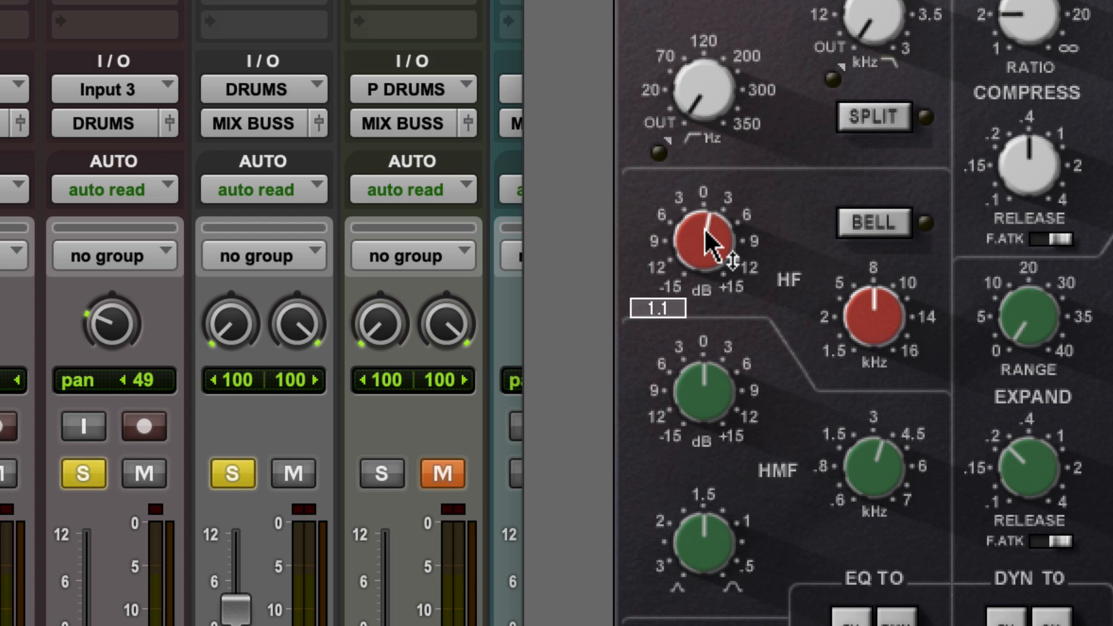
mouse_move(872, 311)
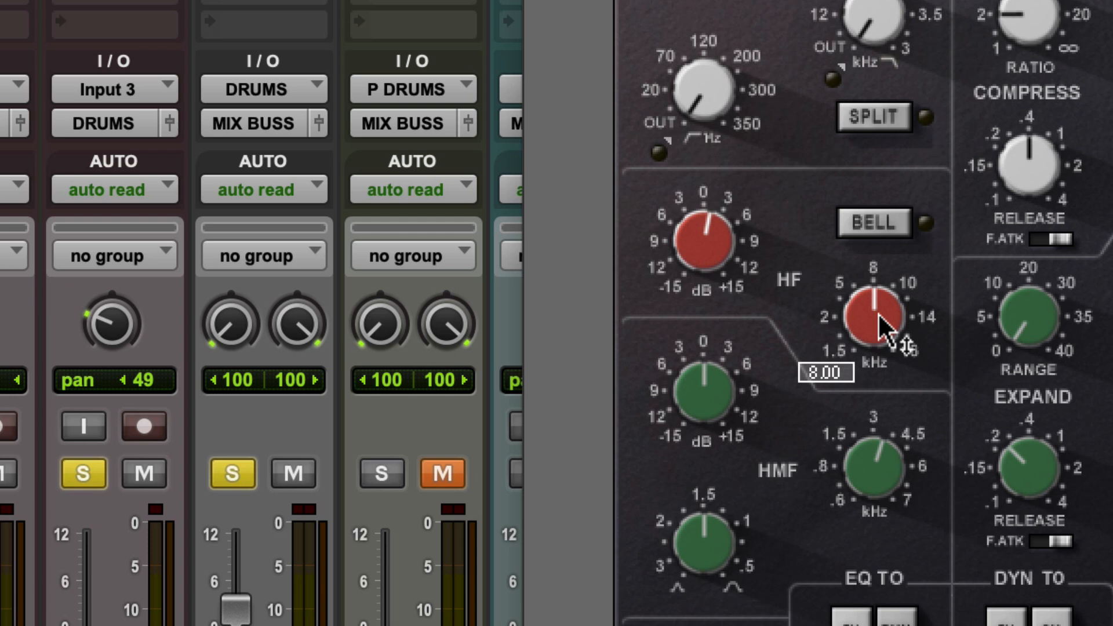
Switch the HF band to bell and back to shelf, confirming HF at 8.00 kHz.
click(866, 224)
click(866, 224)
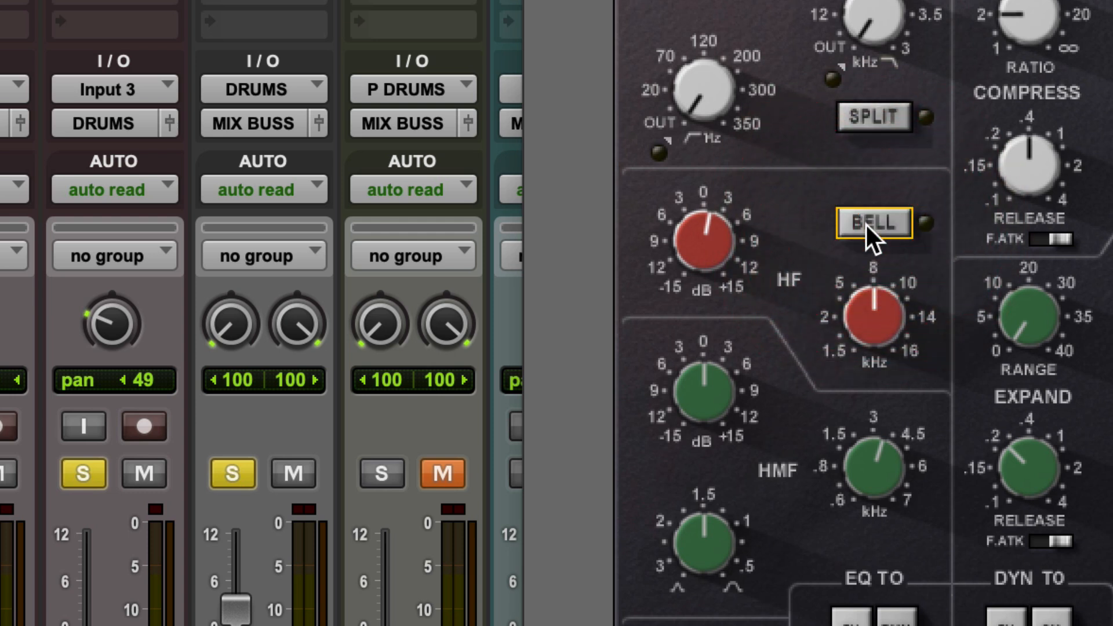
click(872, 313)
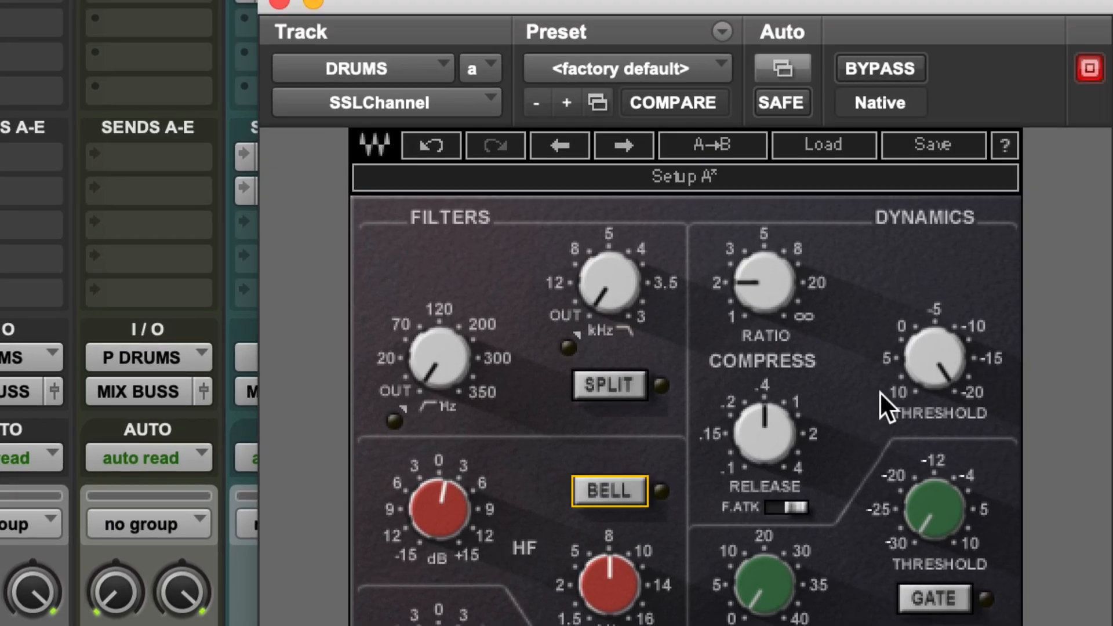
mouse_move(943, 370)
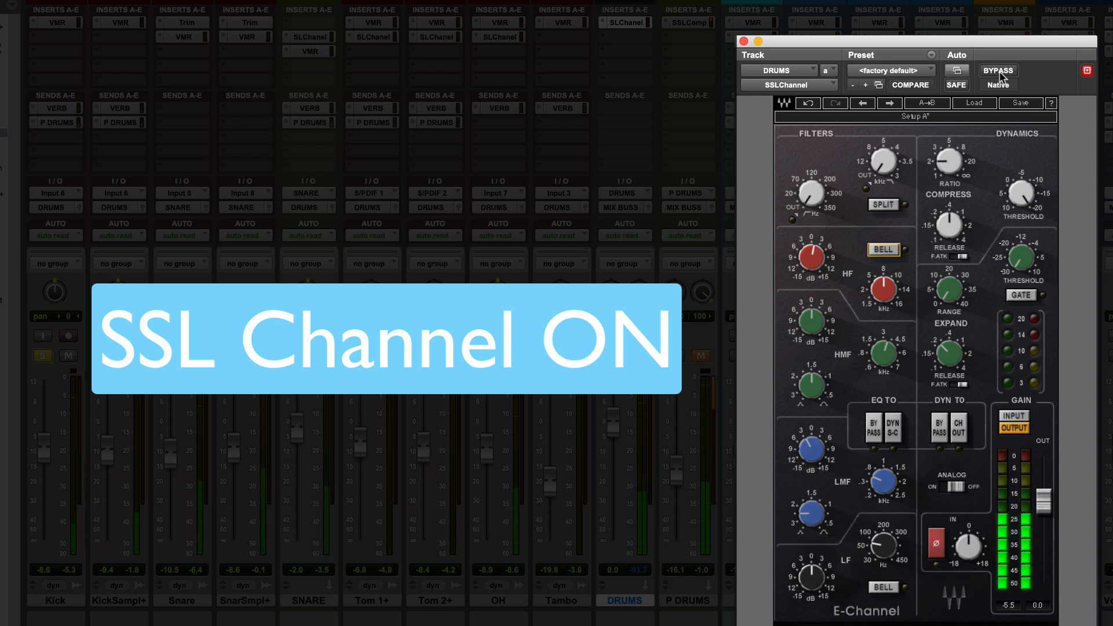
click(999, 71)
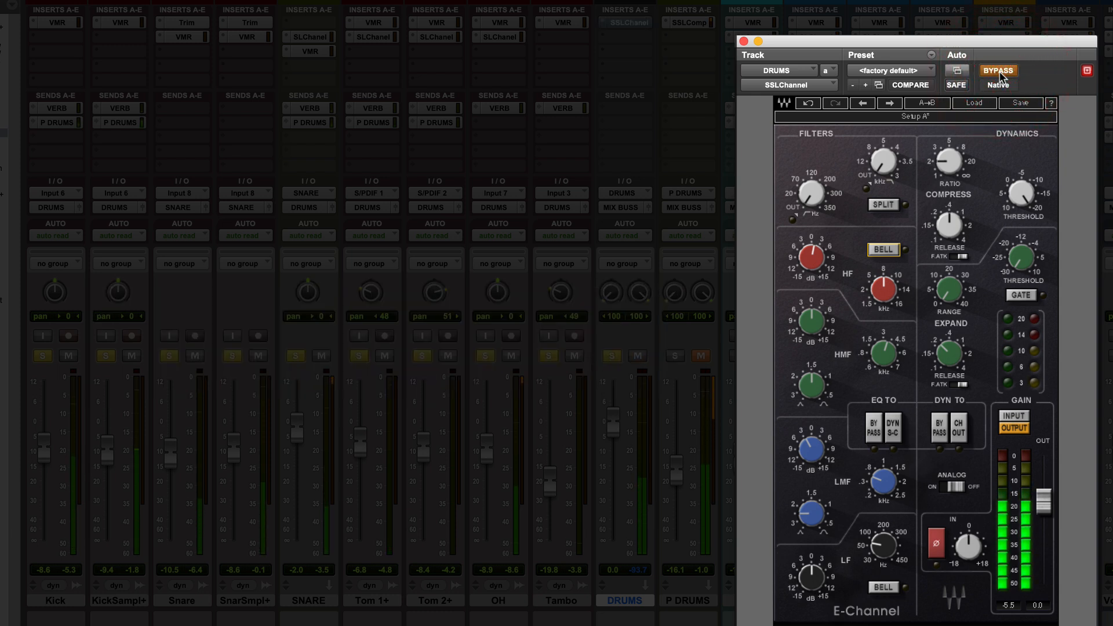
click(999, 72)
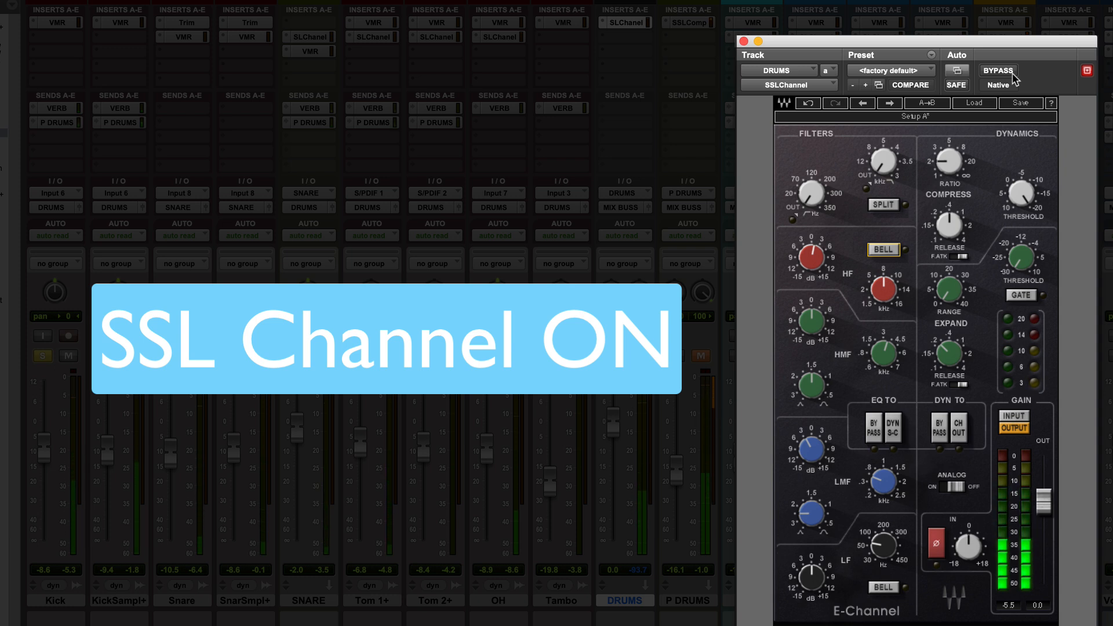
click(1013, 74)
click(1013, 75)
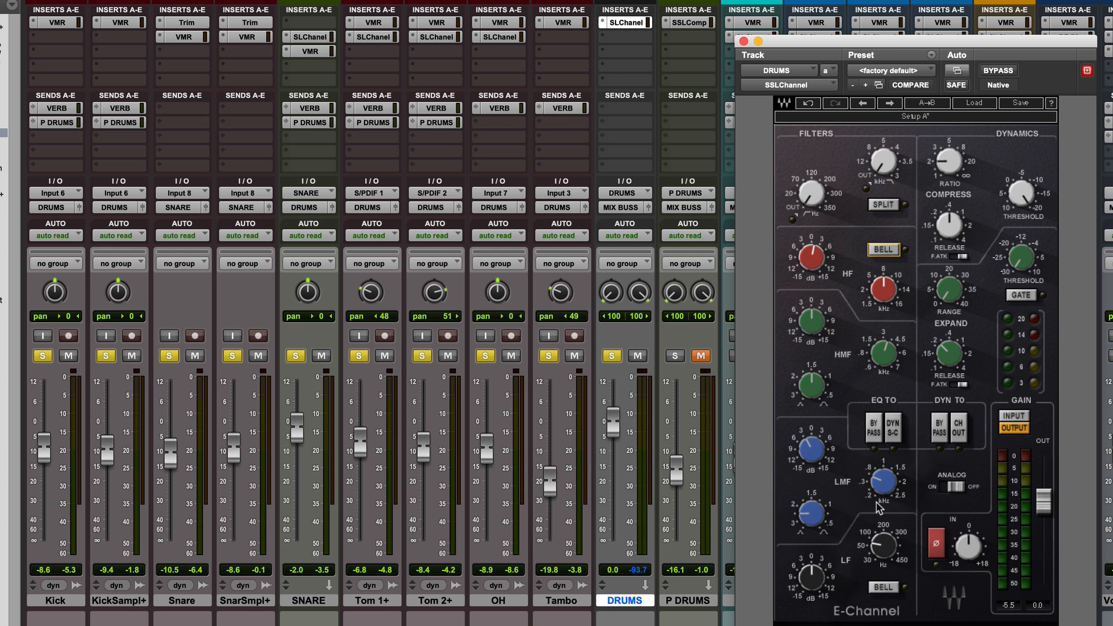
Close the E-Channel plugin on DRUMS and select the P DRUMS aux track.
mouse_move(881, 290)
mouse_move(985, 218)
click(743, 42)
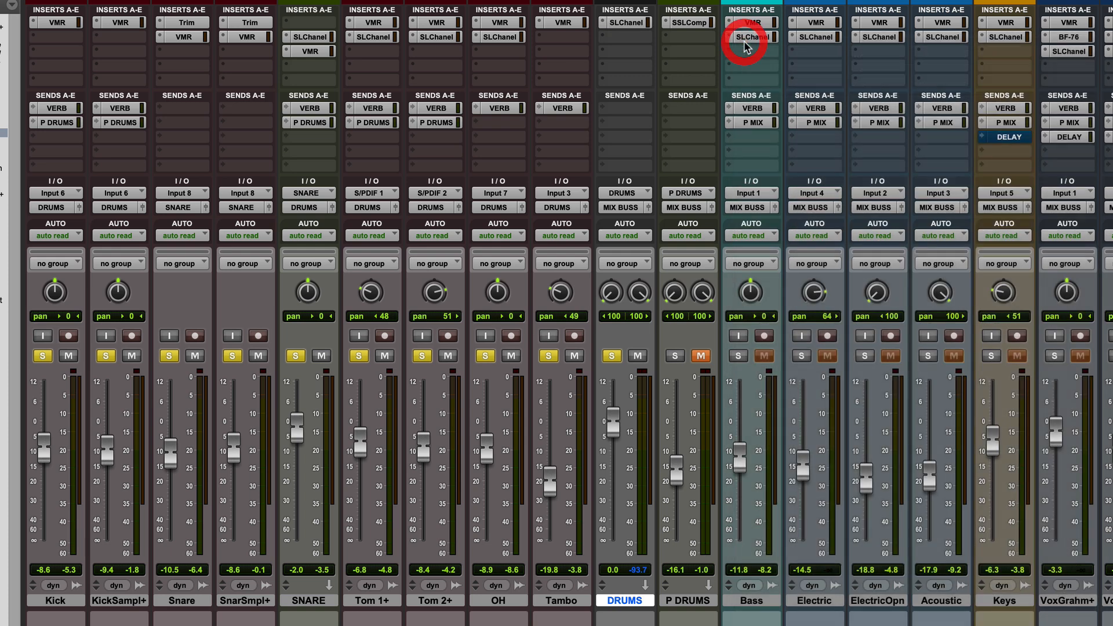
click(675, 601)
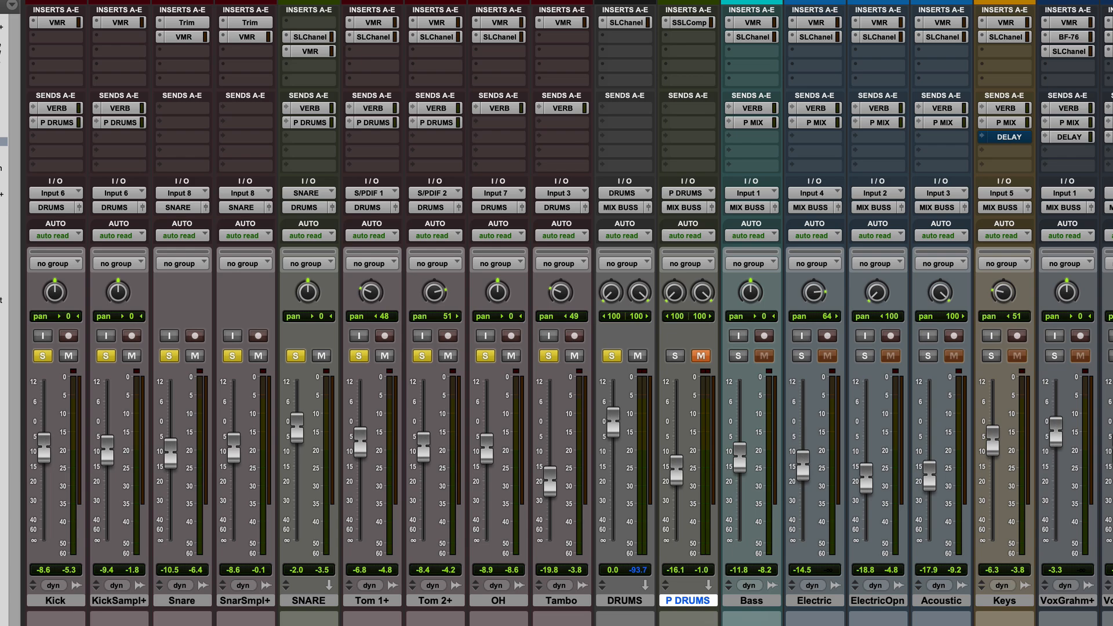
Open the Kick send to P DRUMS, toggle follow main pan off and on, then close it.
click(55, 120)
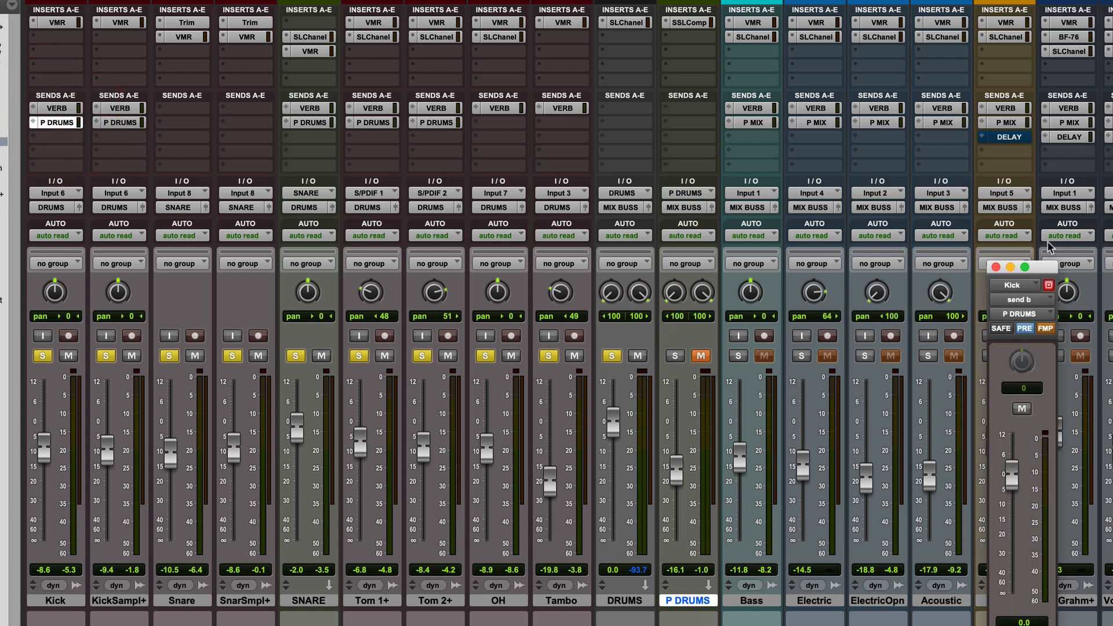
drag(1029, 272, 230, 146)
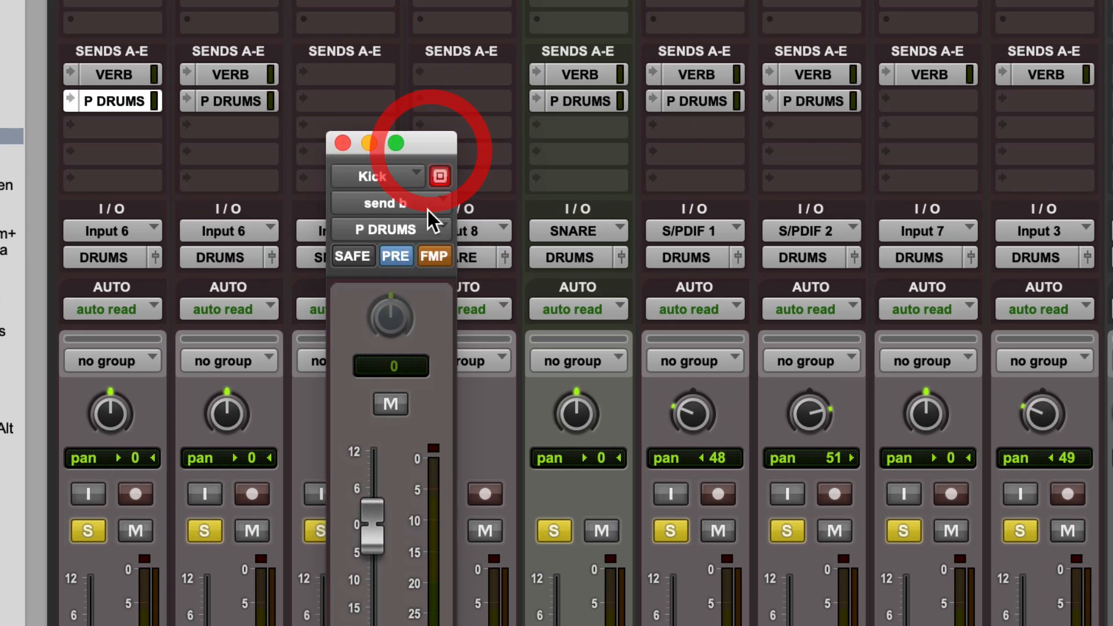
click(435, 256)
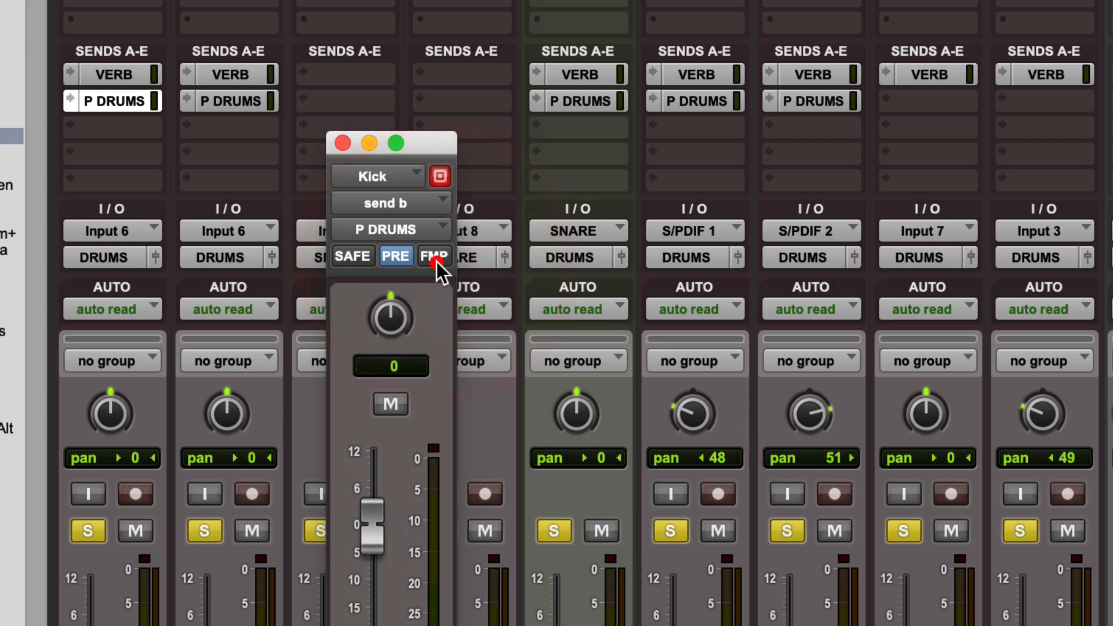
click(435, 256)
click(342, 144)
Open Tom 1+'s P DRUMS send at -48 and toggle follow main pan off and back on.
click(693, 101)
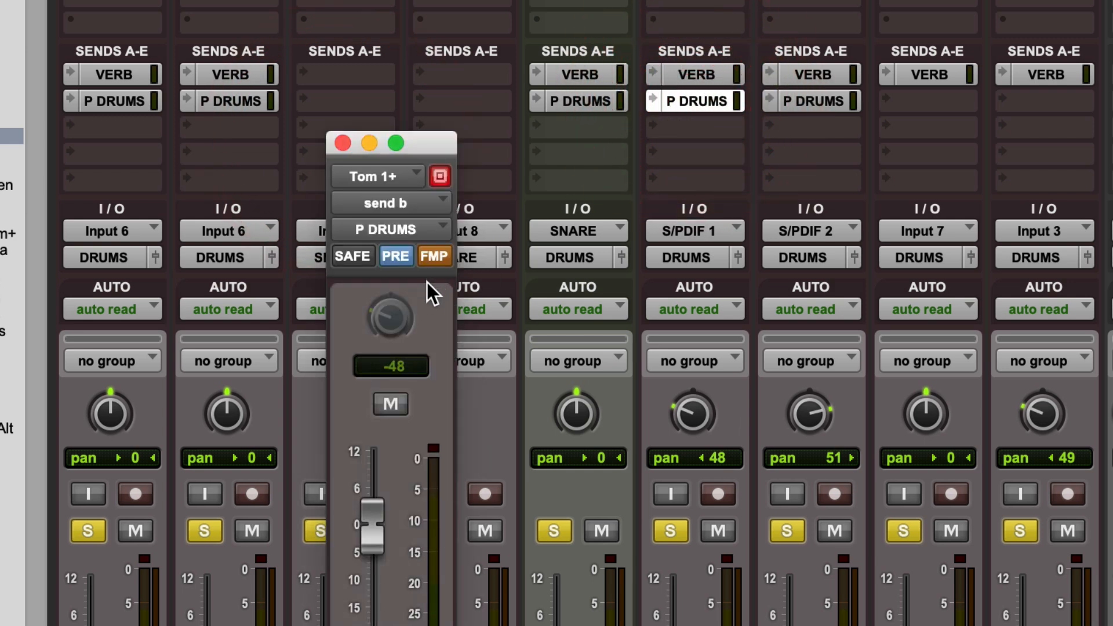
click(437, 260)
click(438, 261)
Close the Tom 1+ send window, unmute P DRUMS, clear all solos and solo only P DRUMS.
click(342, 142)
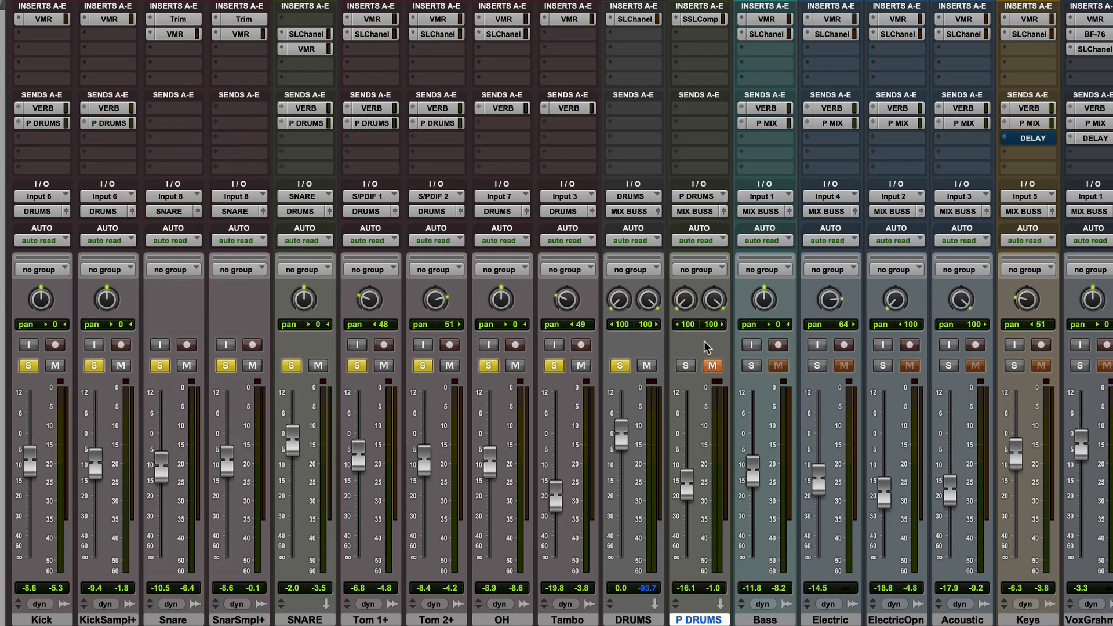
click(710, 366)
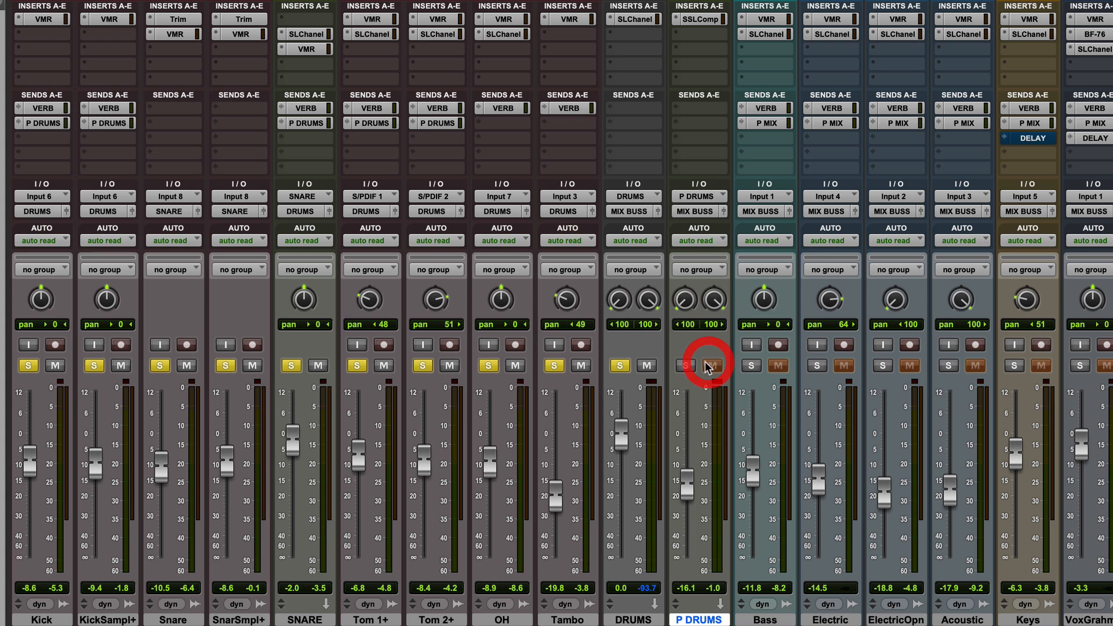
alt+click(620, 366)
click(685, 365)
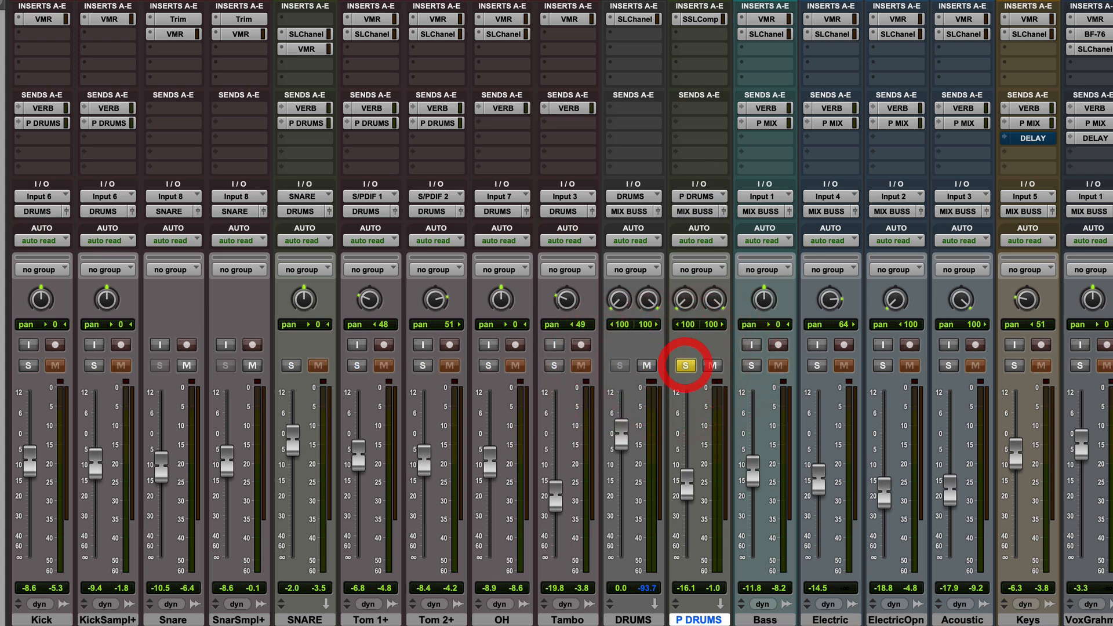
Open the SSLComp on P DRUMS and check its preset list, keeping the Pumping preset.
click(701, 19)
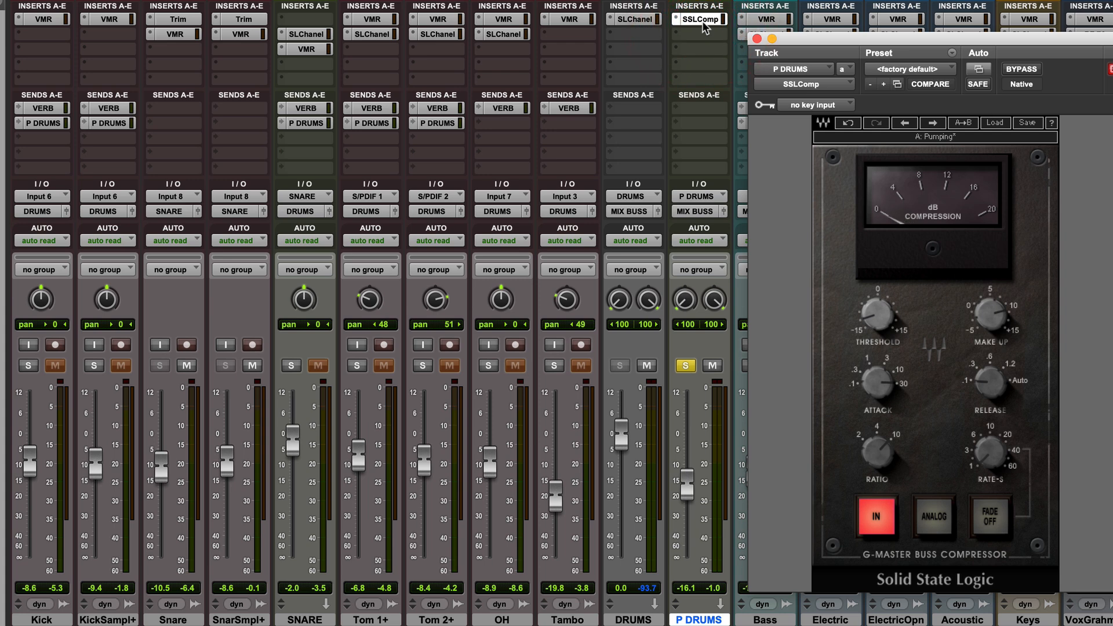
mouse_move(998, 446)
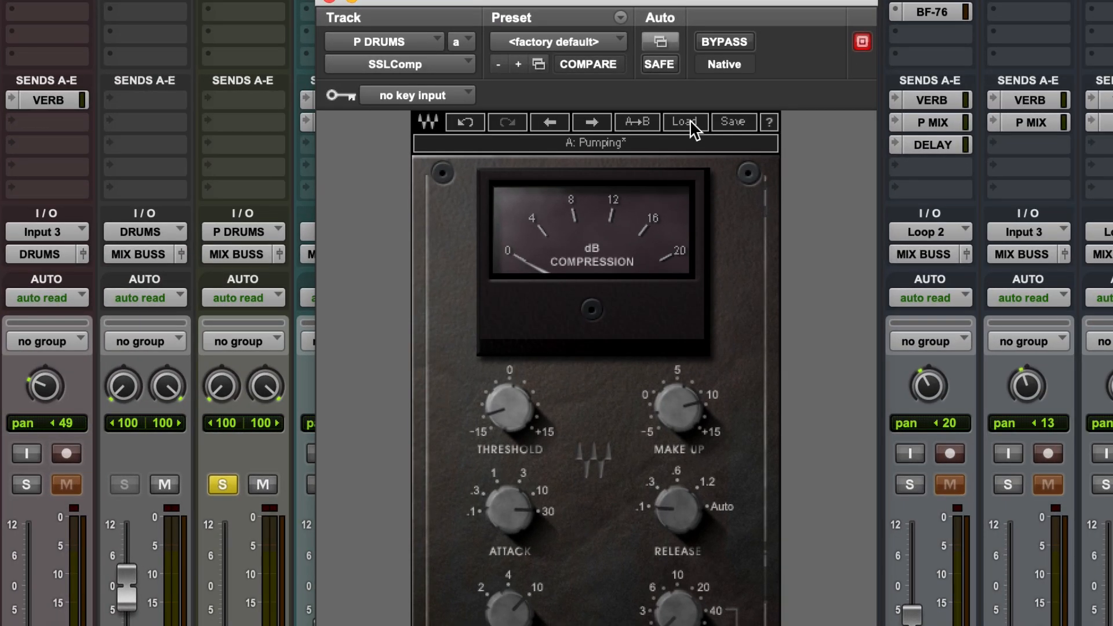
click(685, 121)
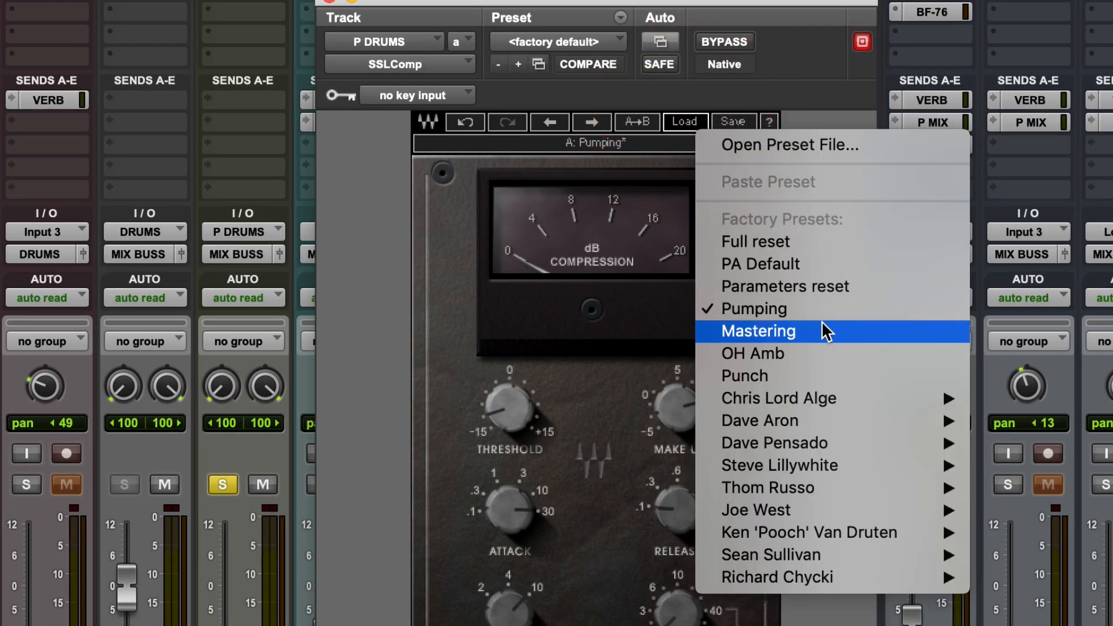
click(405, 374)
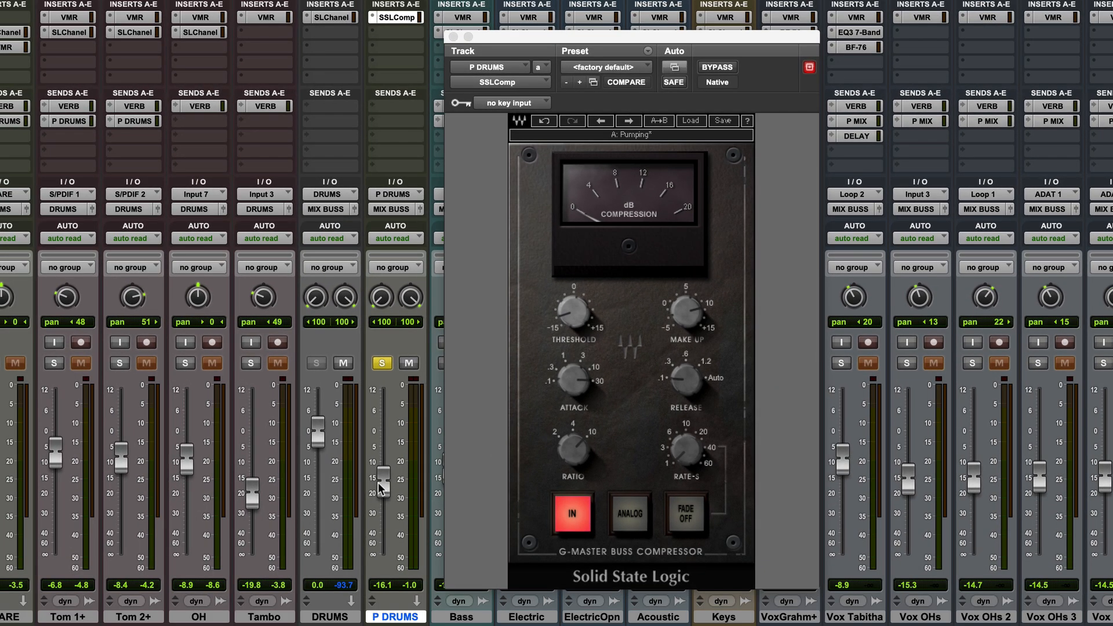
Raise the P DRUMS fader from -16.1 to +0.4 dB and start playback.
click(383, 481)
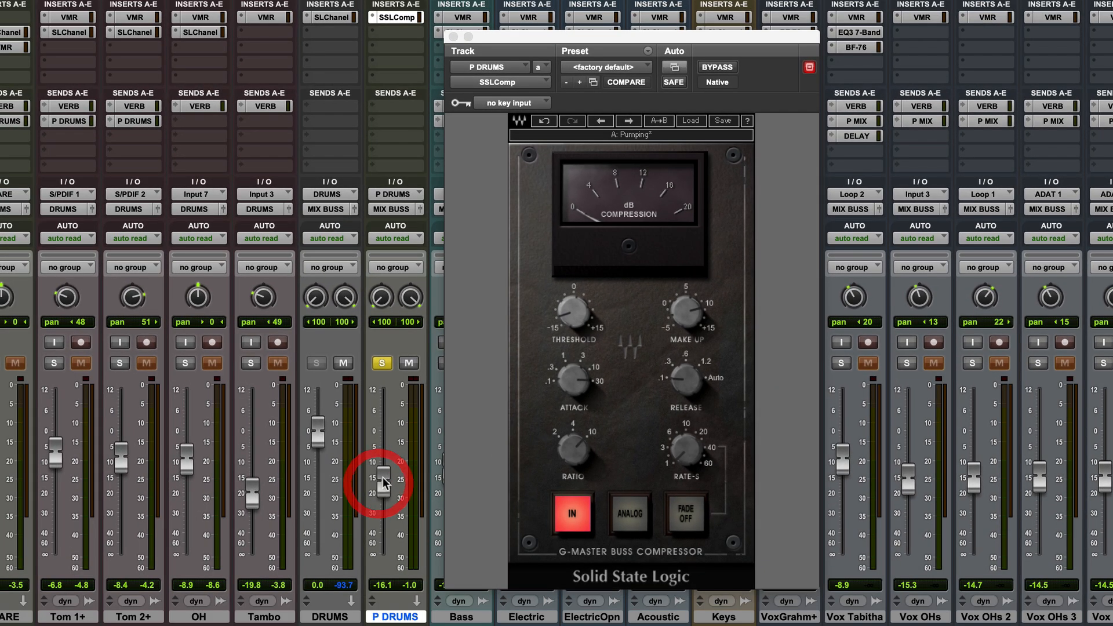
drag(383, 482, 383, 432)
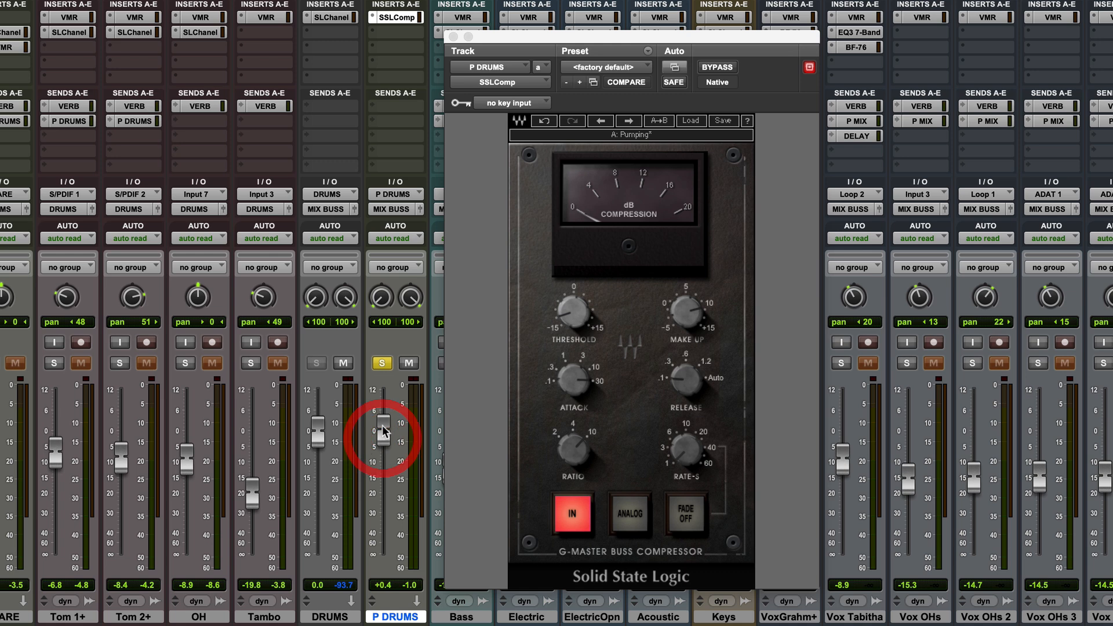
key(space)
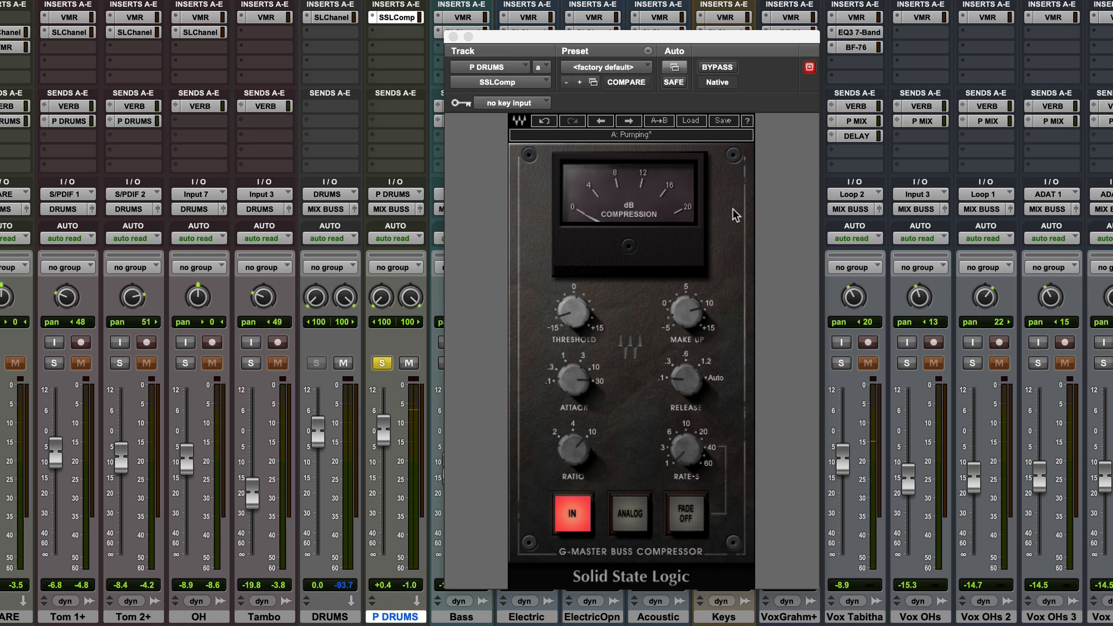
Compare the SSL compressor bypassed and active, return the fader to -16.3, and close the plugin.
click(722, 67)
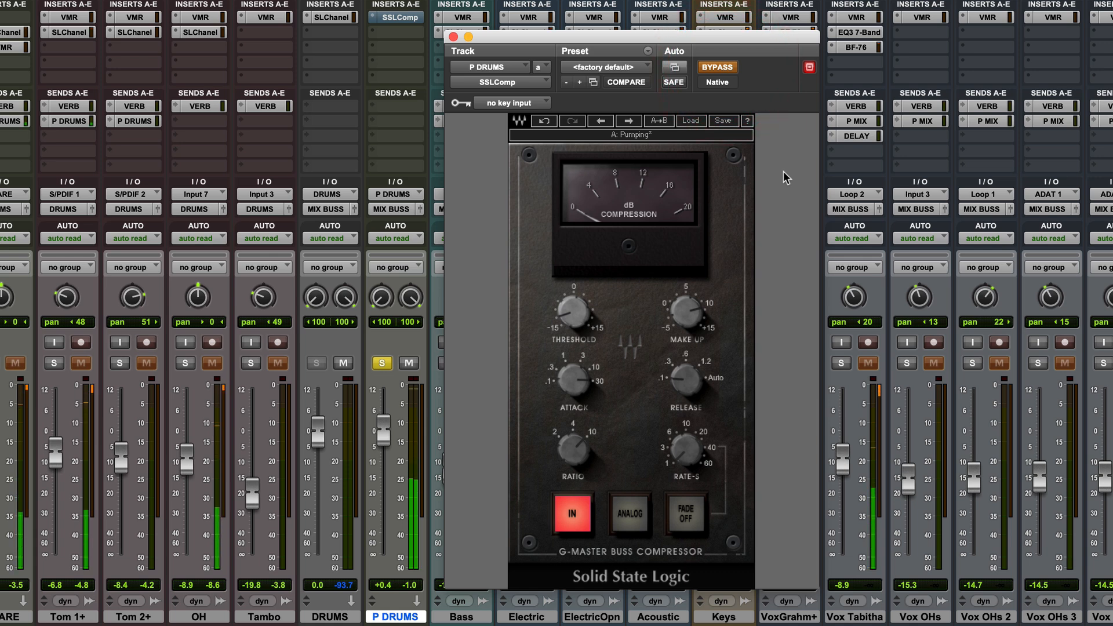
click(722, 65)
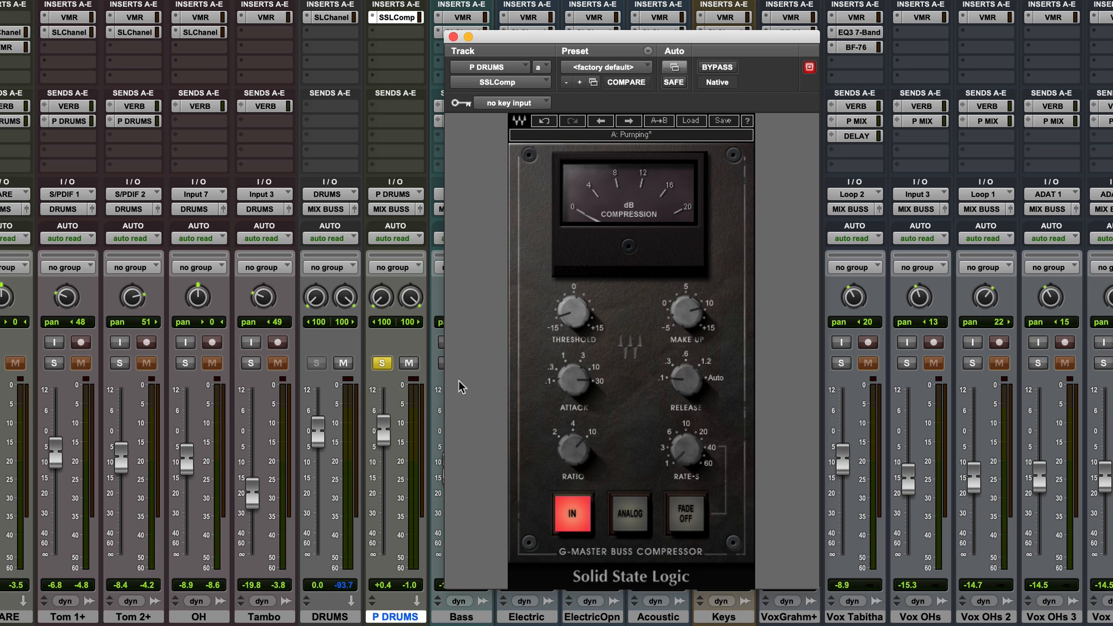
drag(384, 432, 386, 480)
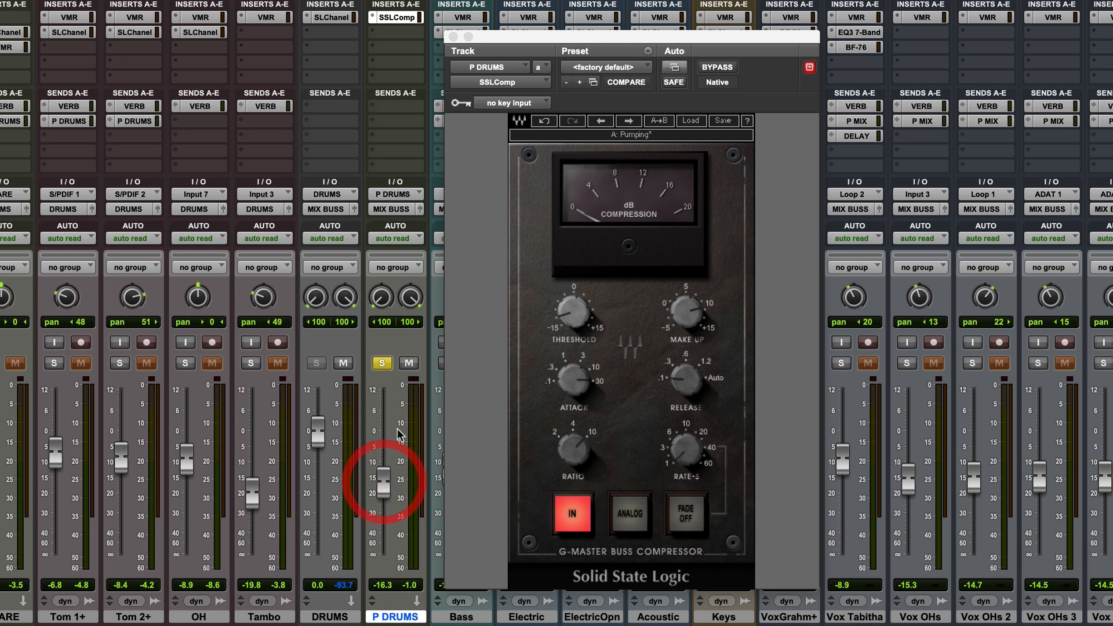
click(452, 37)
Solo every drum track with P DRUMS, then toggle P DRUMS solo off and on to compare.
click(382, 363)
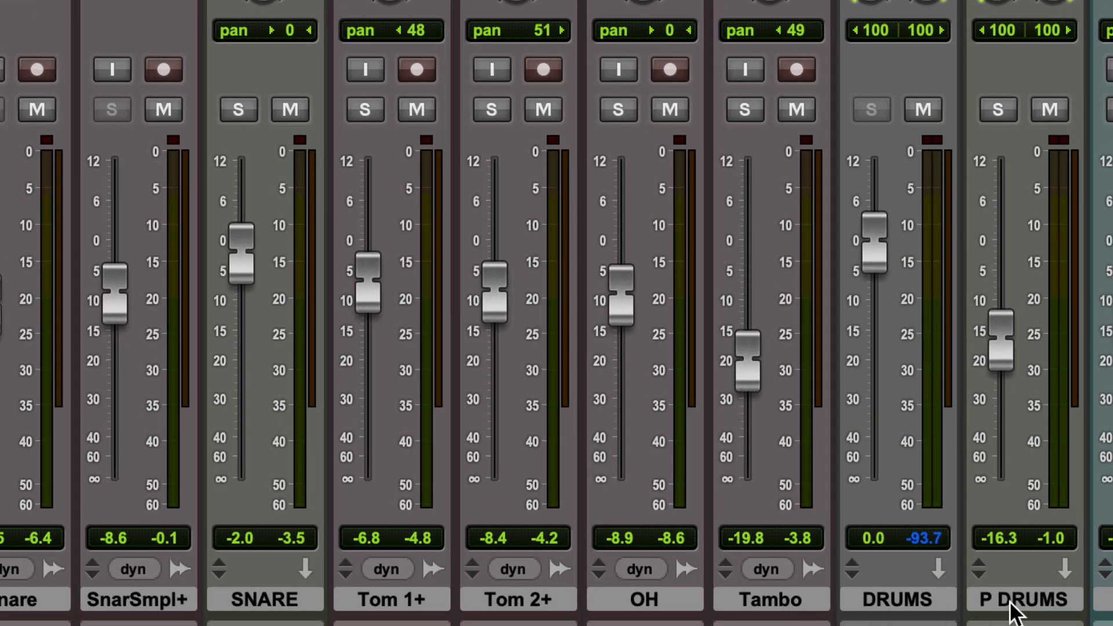
alt+click(1011, 608)
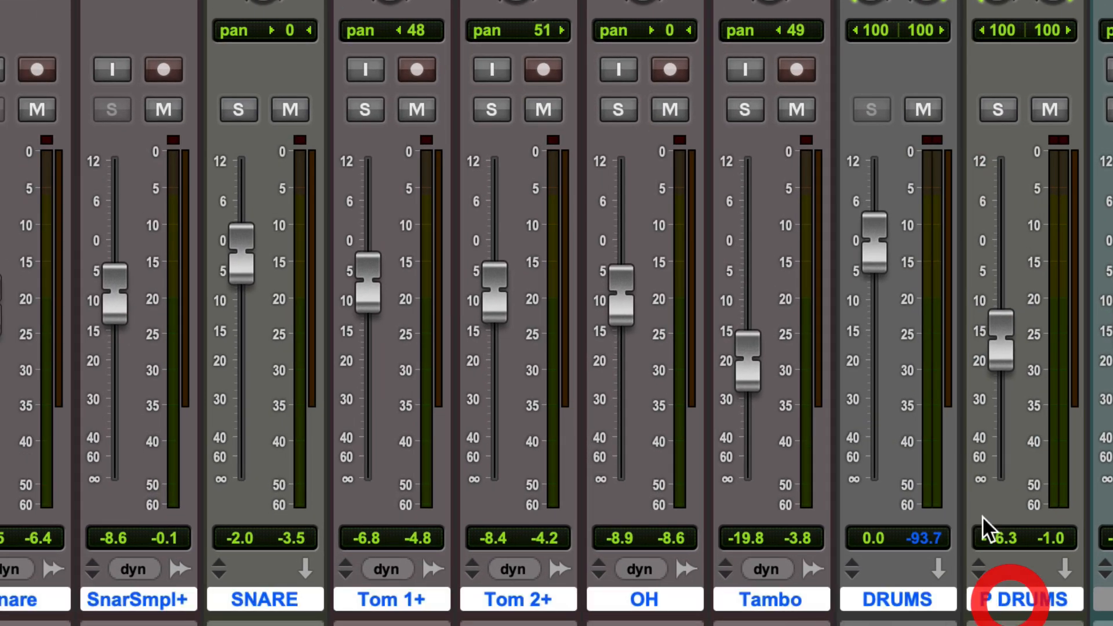
click(747, 107)
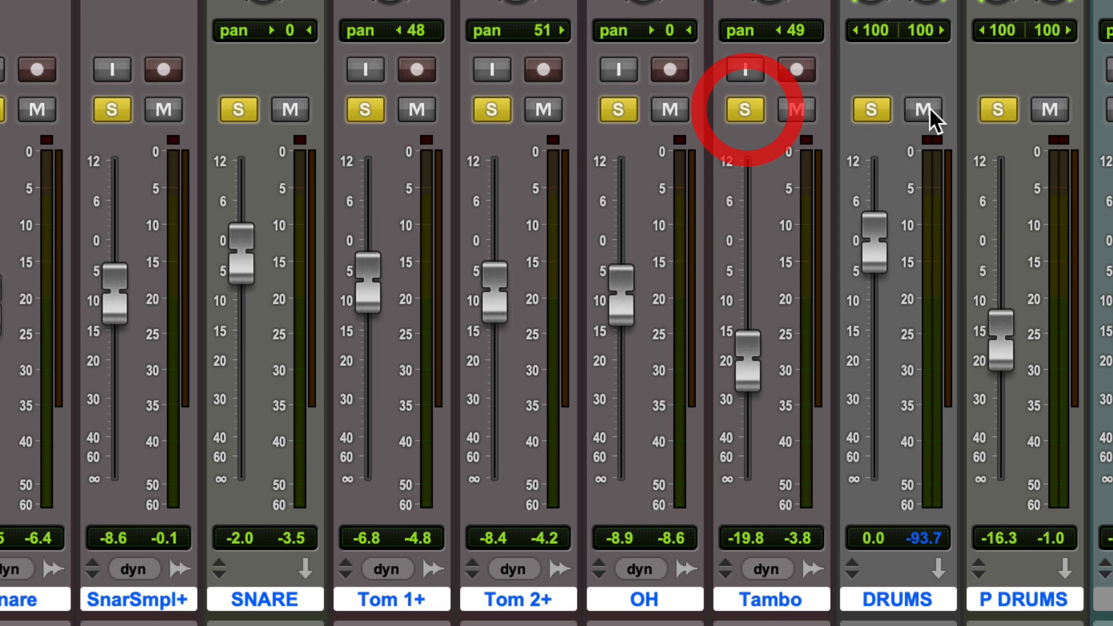
click(997, 108)
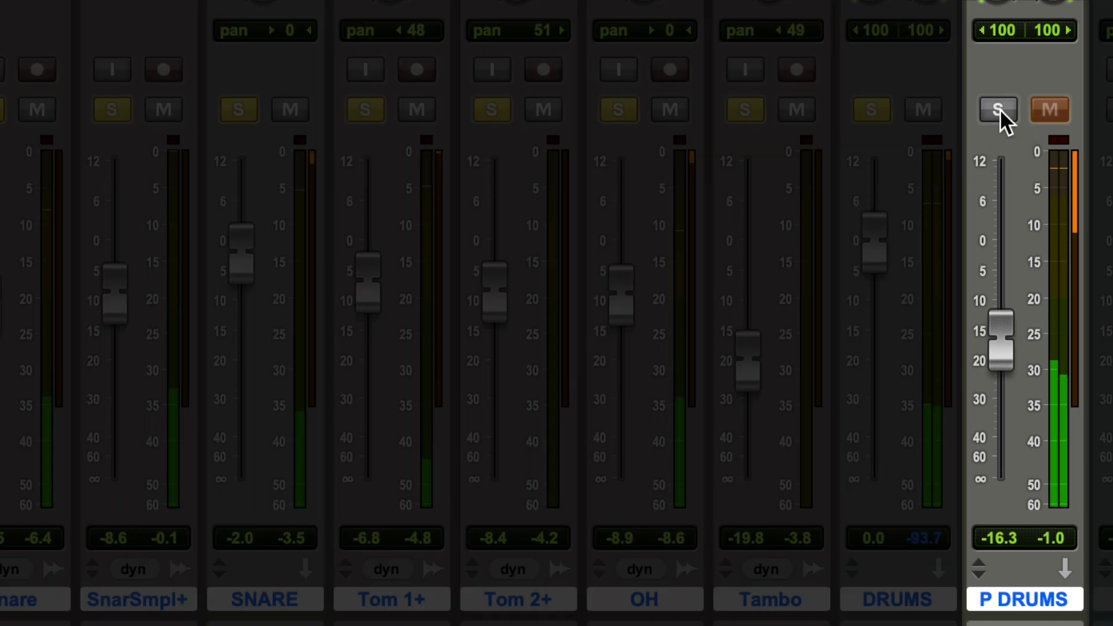
click(1000, 109)
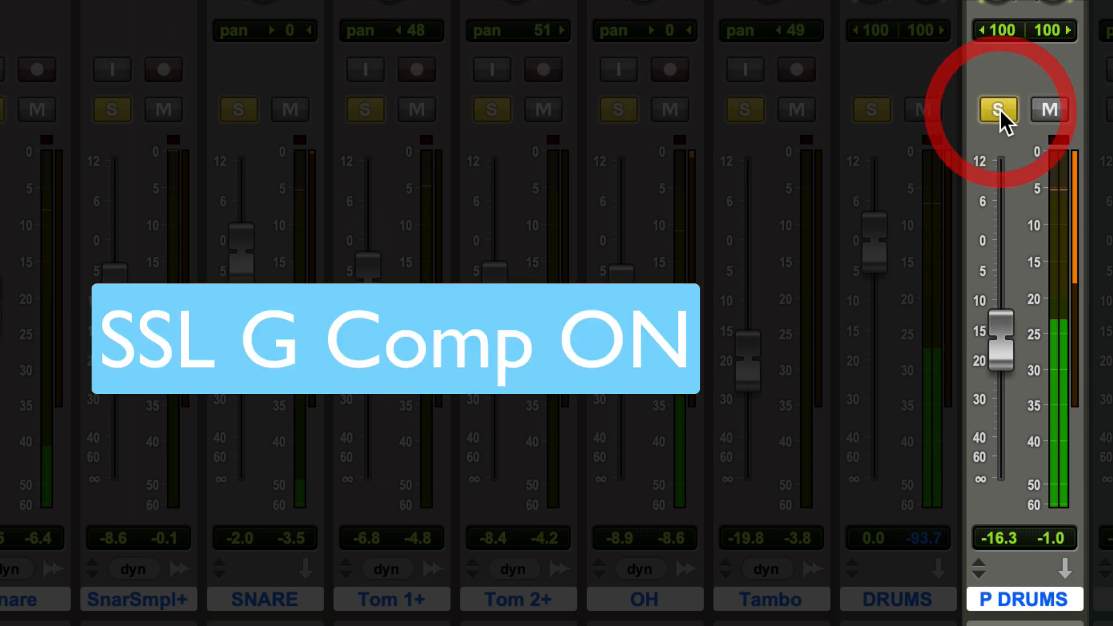
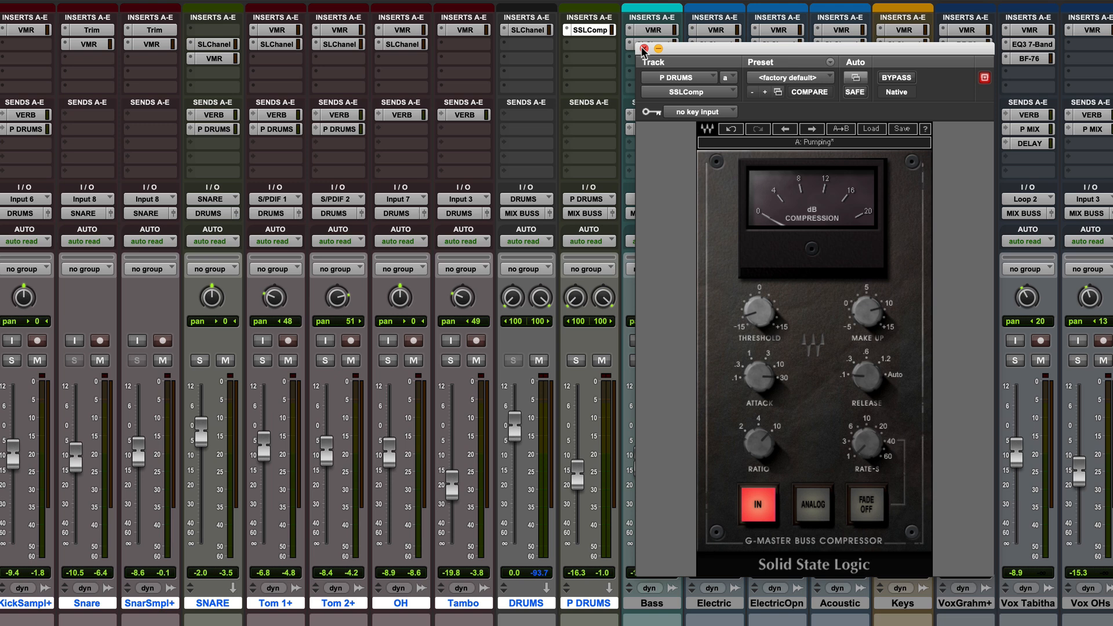
Close the P DRUMS SSLComp and open the SNARE's Revival/Trimmer Virtual Mix Rack, moved left.
click(643, 49)
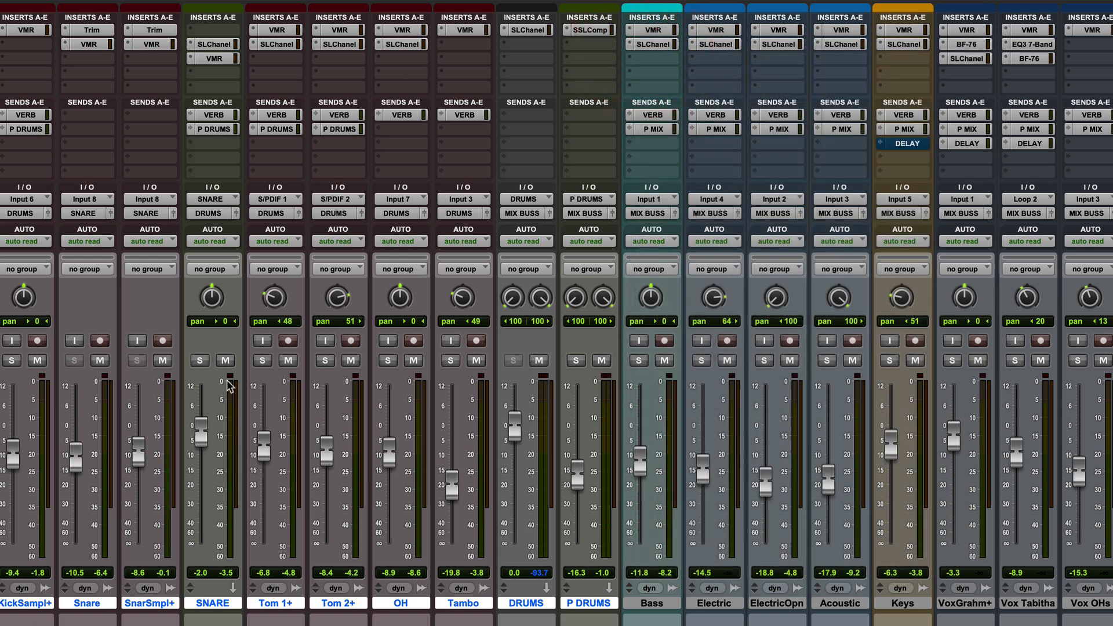
click(216, 60)
drag(974, 41, 750, 65)
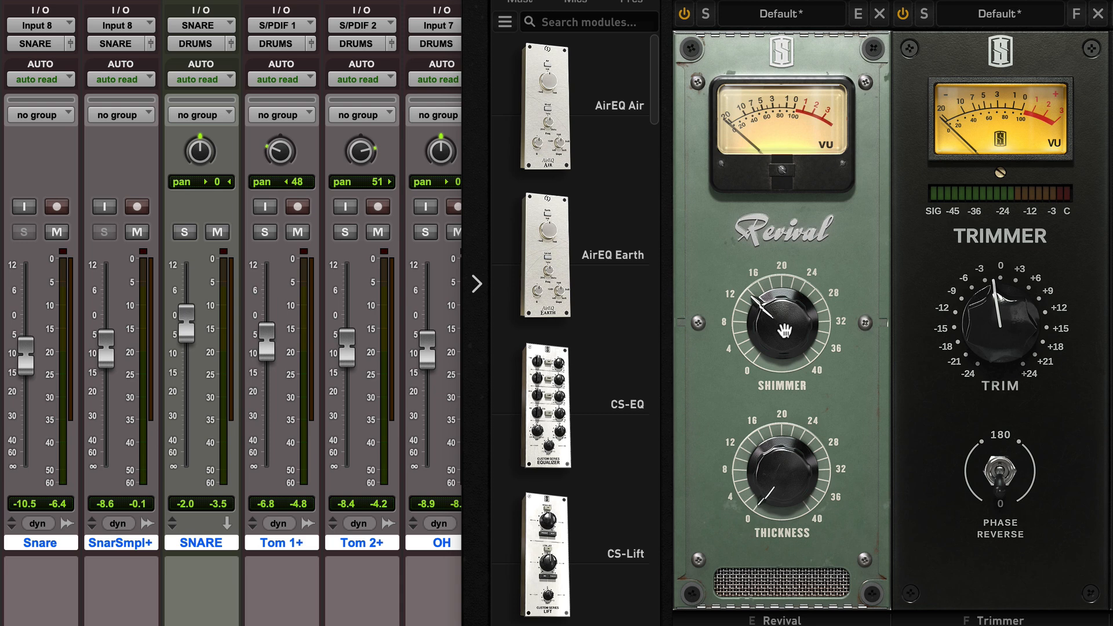
Solo the SNARE track and bypass its Classic Strip 1 Virtual Mix Rack.
click(179, 236)
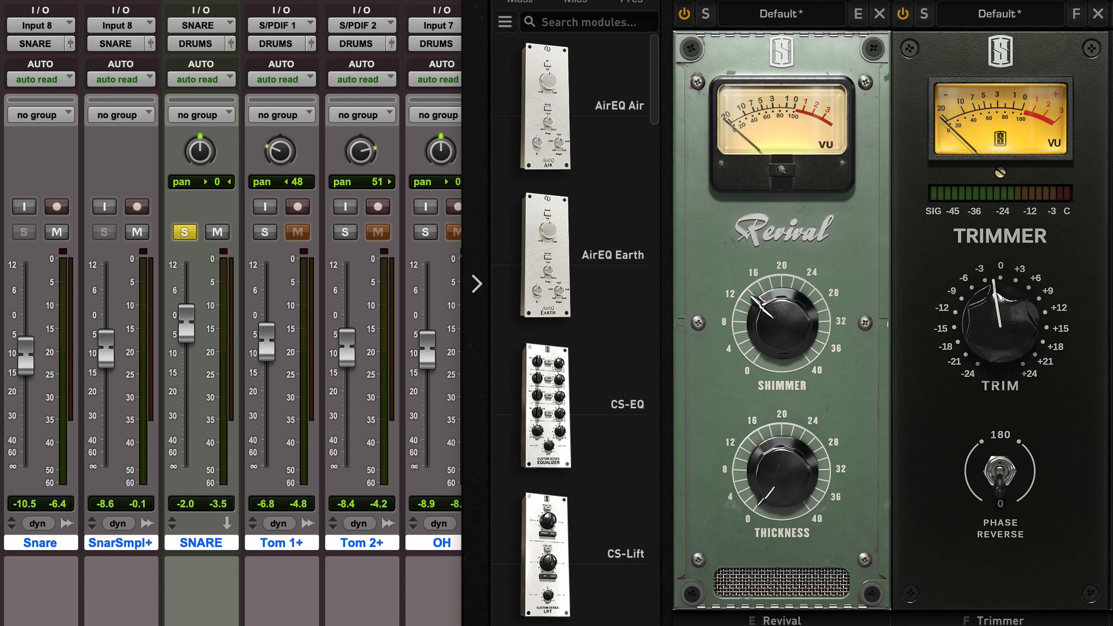
drag(695, 1, 761, 2)
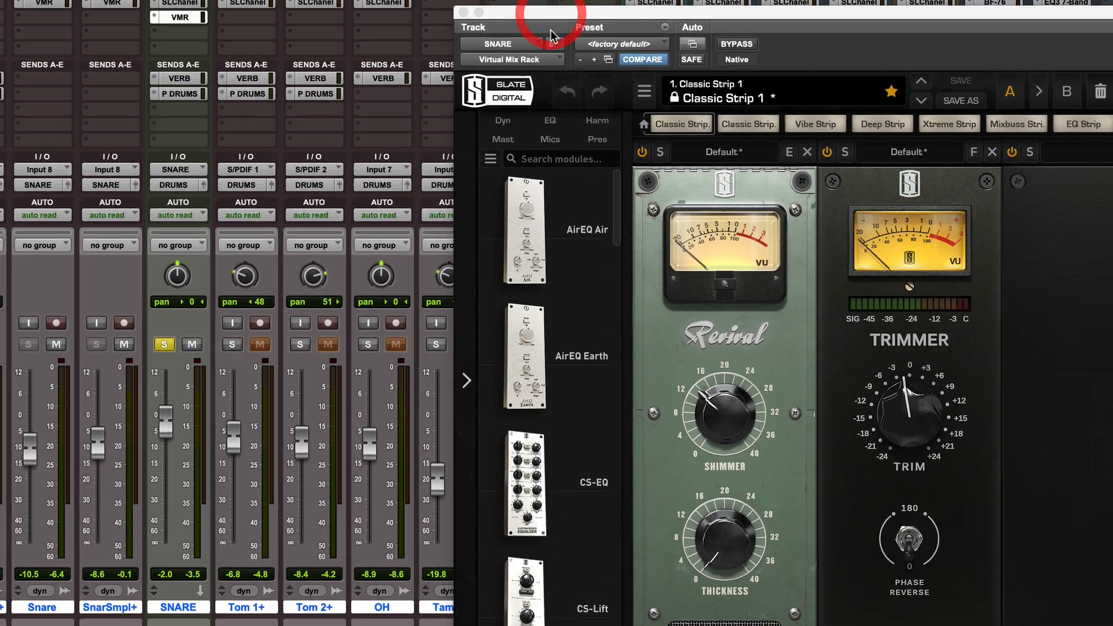
click(737, 43)
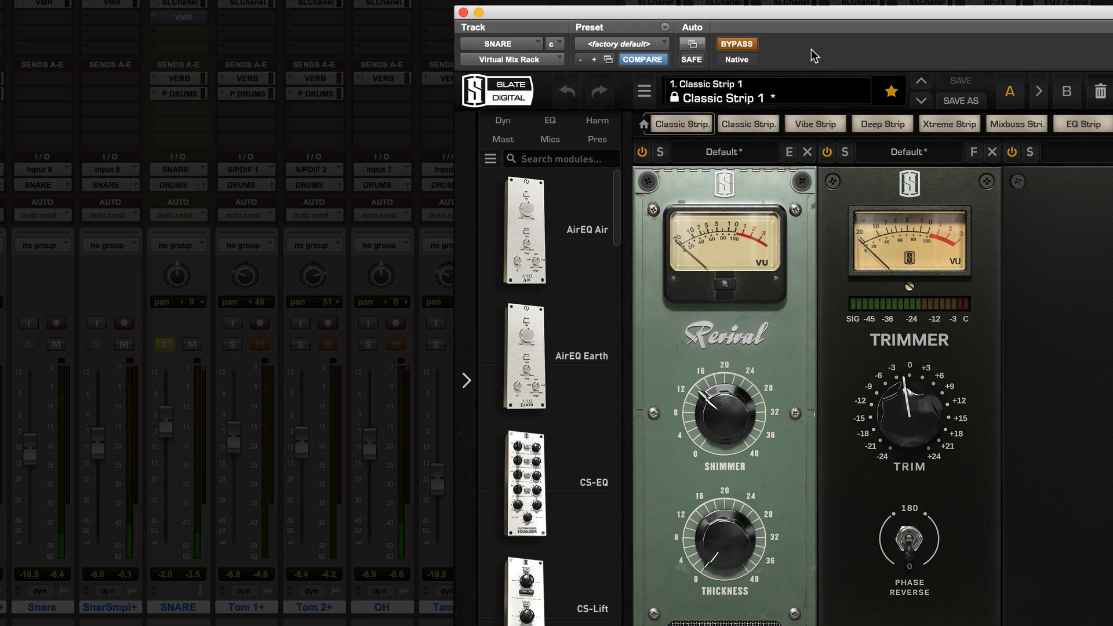
A/B the snare rack on and off, then raise the Trimmer gain to -1.40 dB.
click(738, 45)
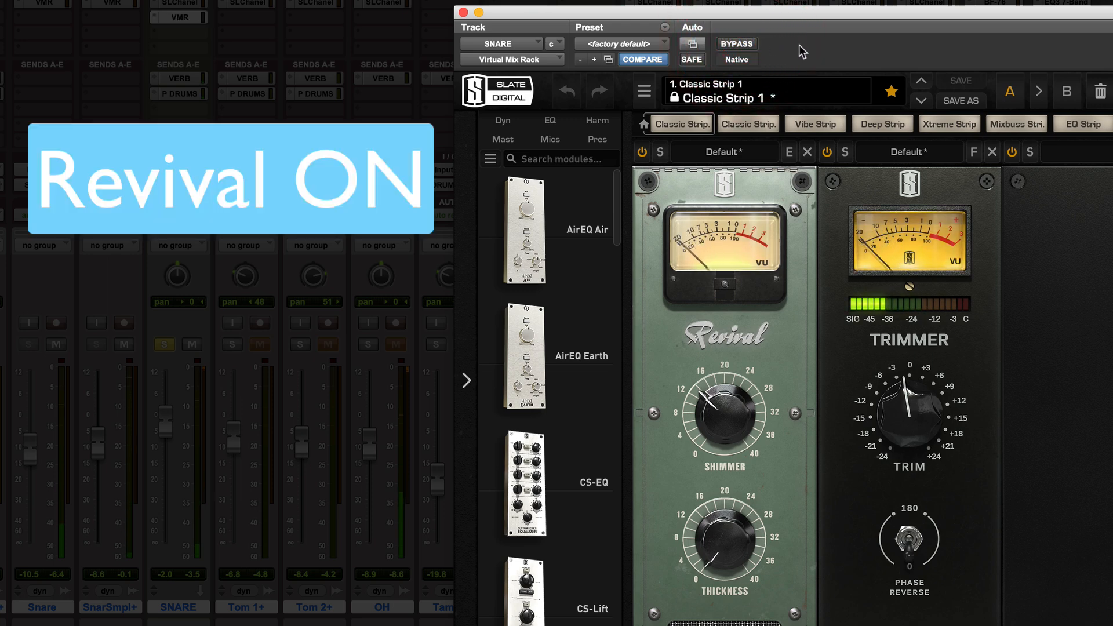
click(740, 46)
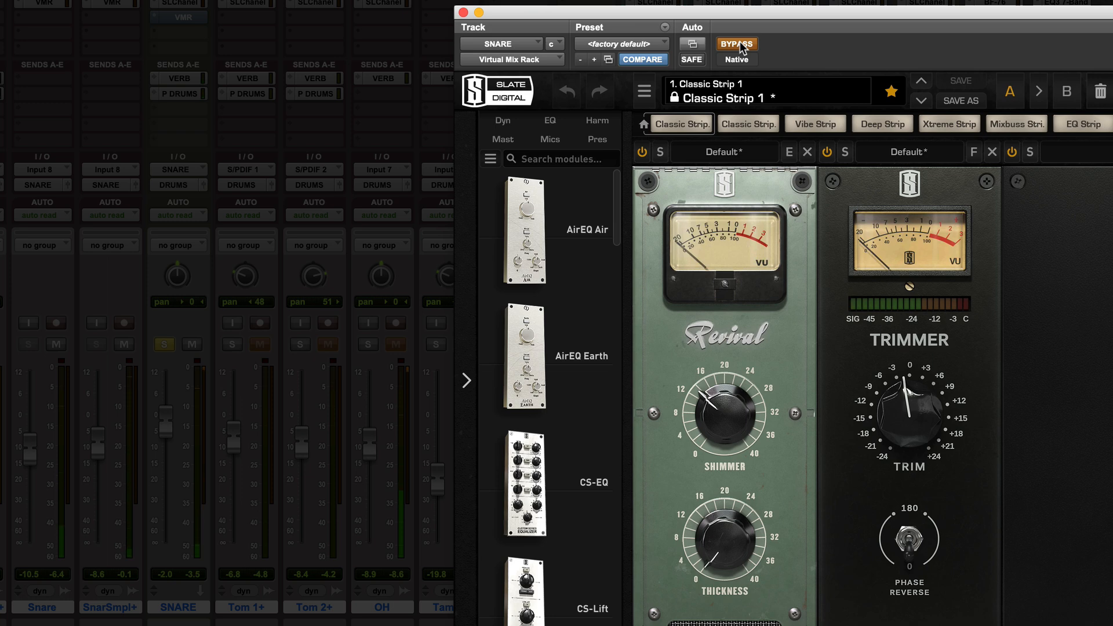
click(739, 43)
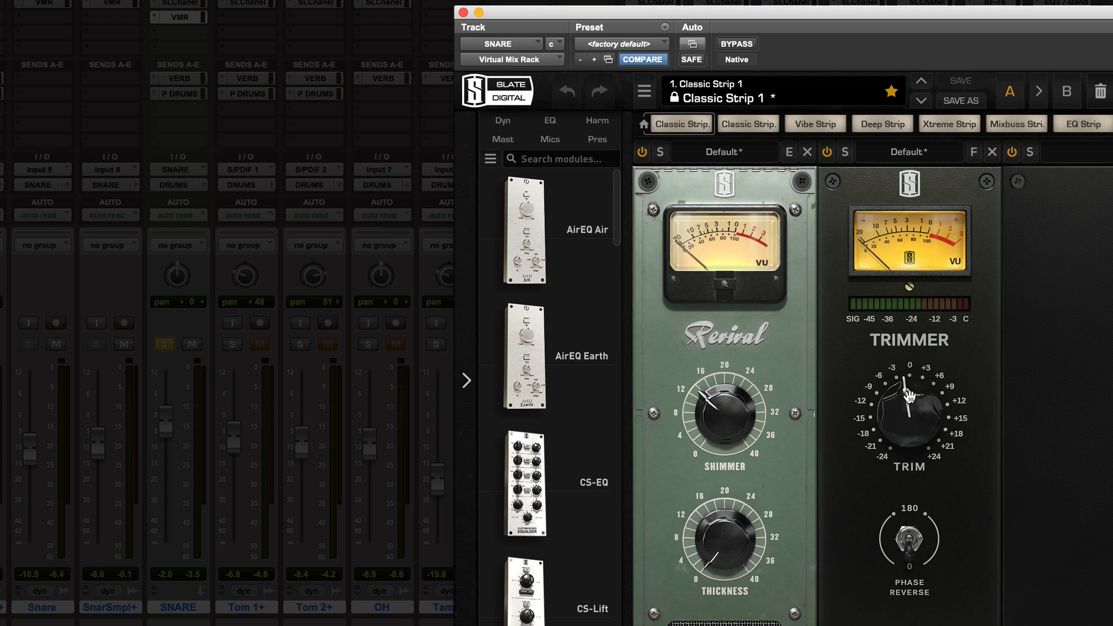
mouse_move(912, 407)
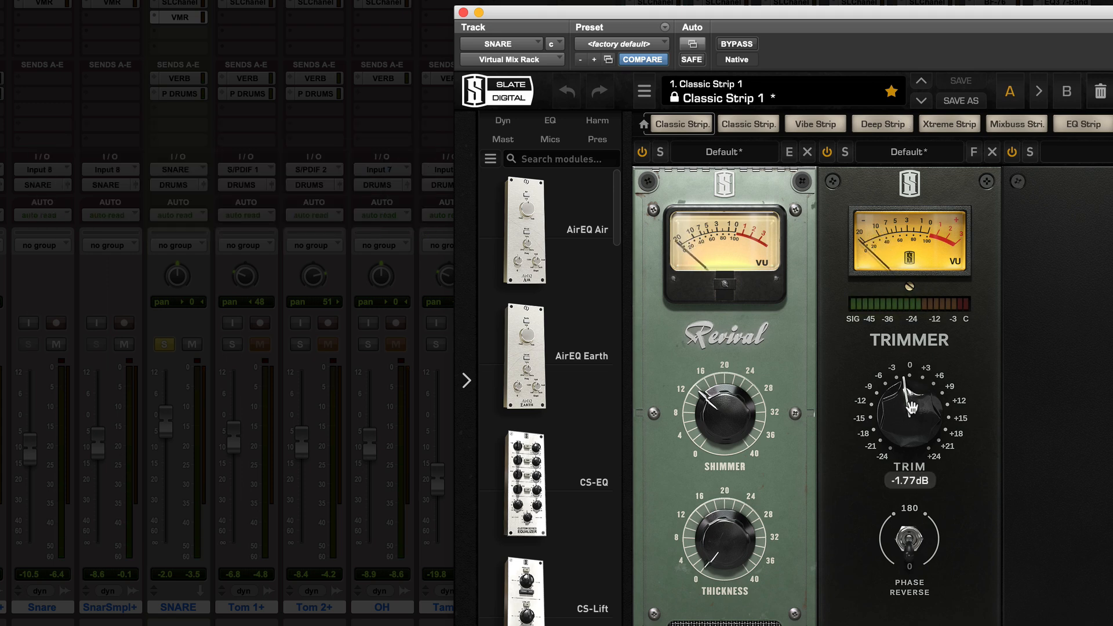
drag(912, 407, 911, 378)
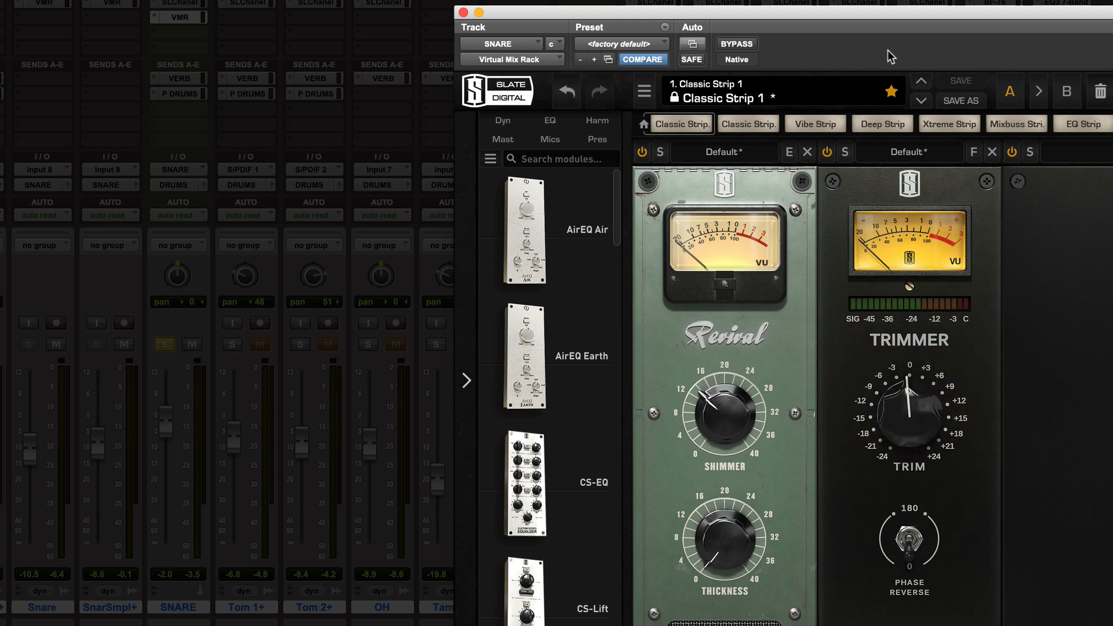
Compare the snare bypassed again, mute the SNARE VERB send, and leave the rack active.
click(747, 46)
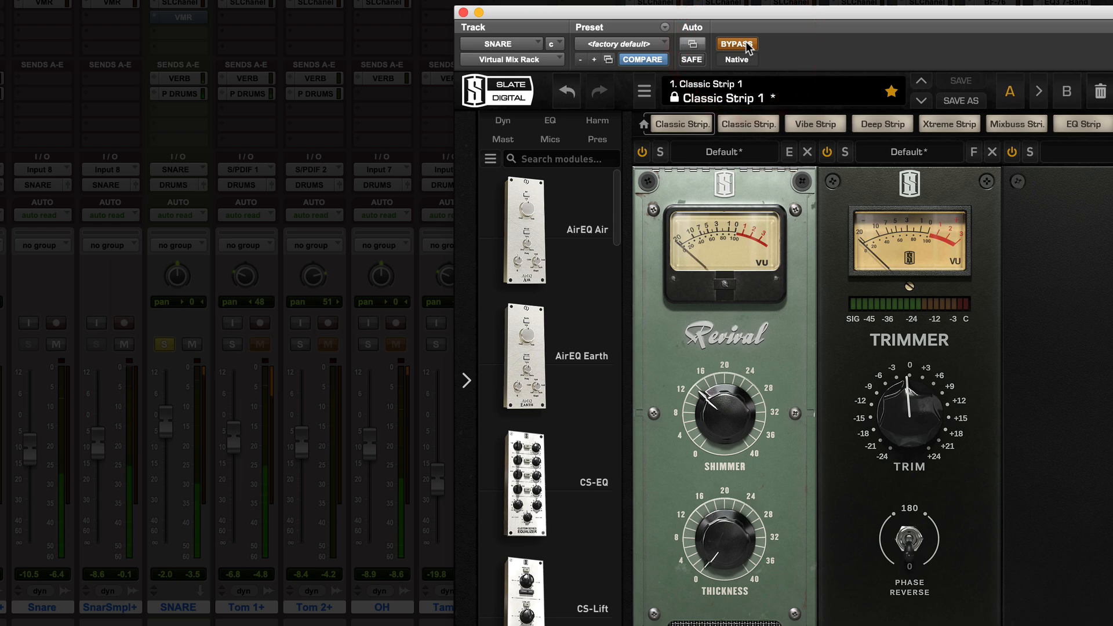
click(747, 46)
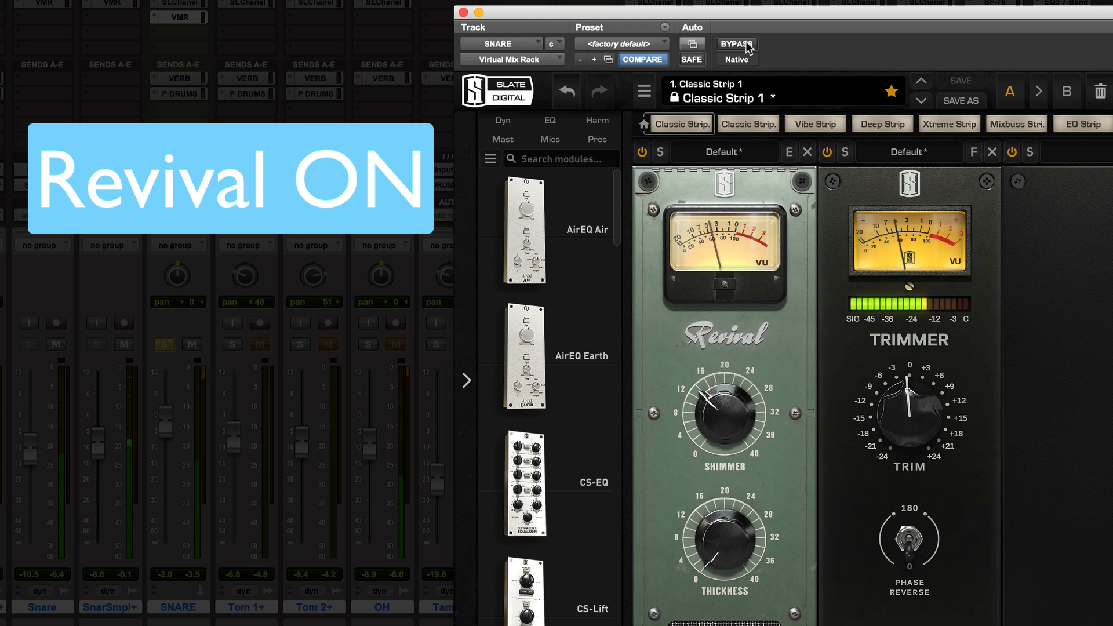
click(747, 46)
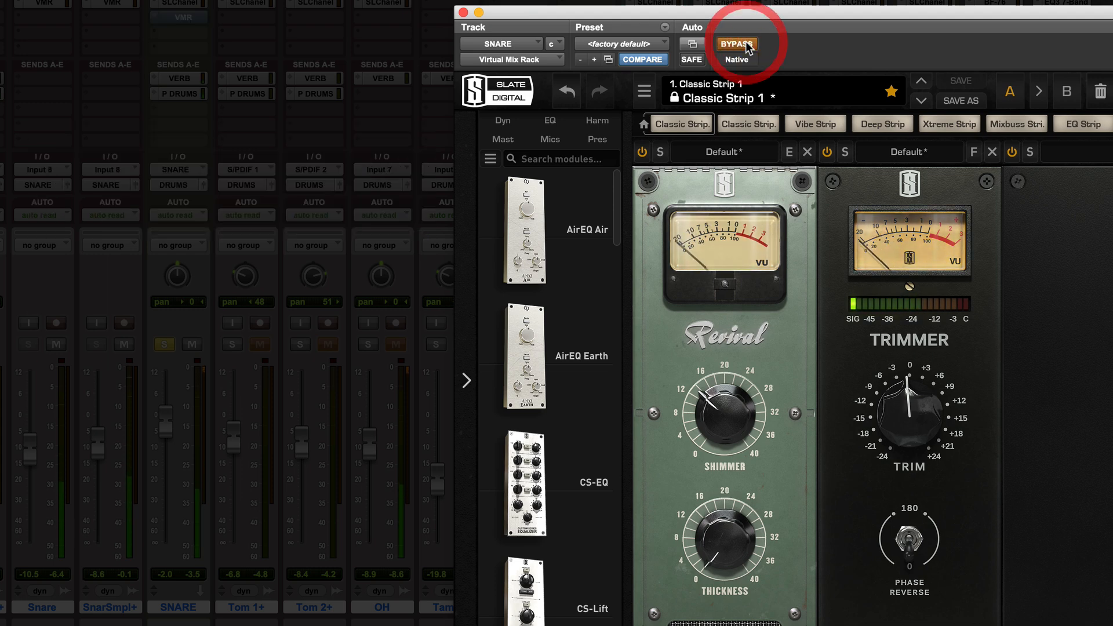
click(173, 79)
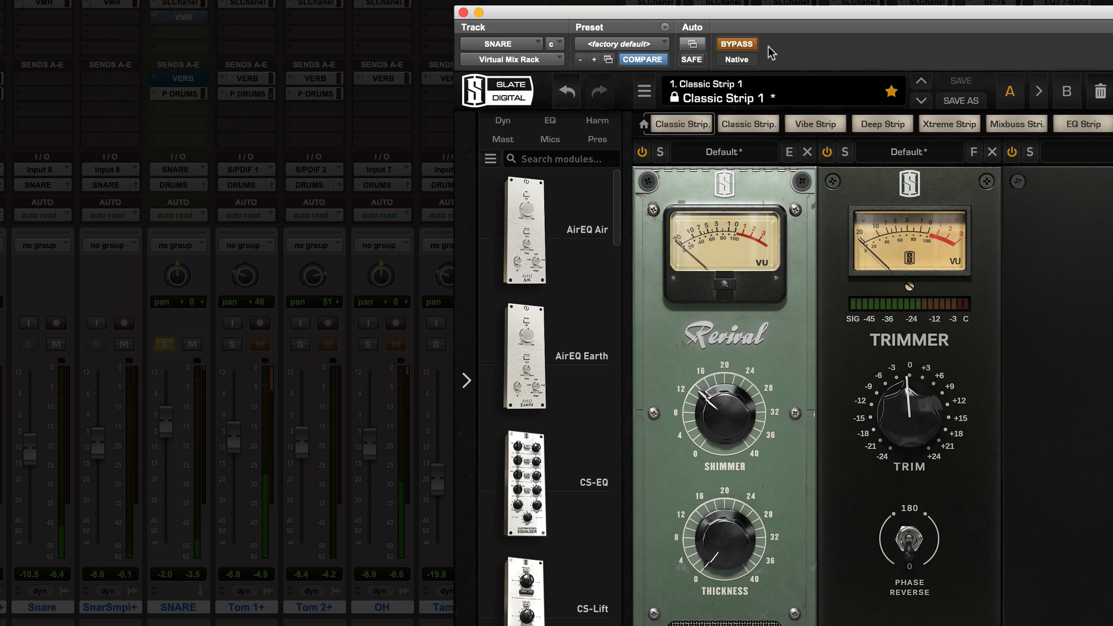
click(736, 44)
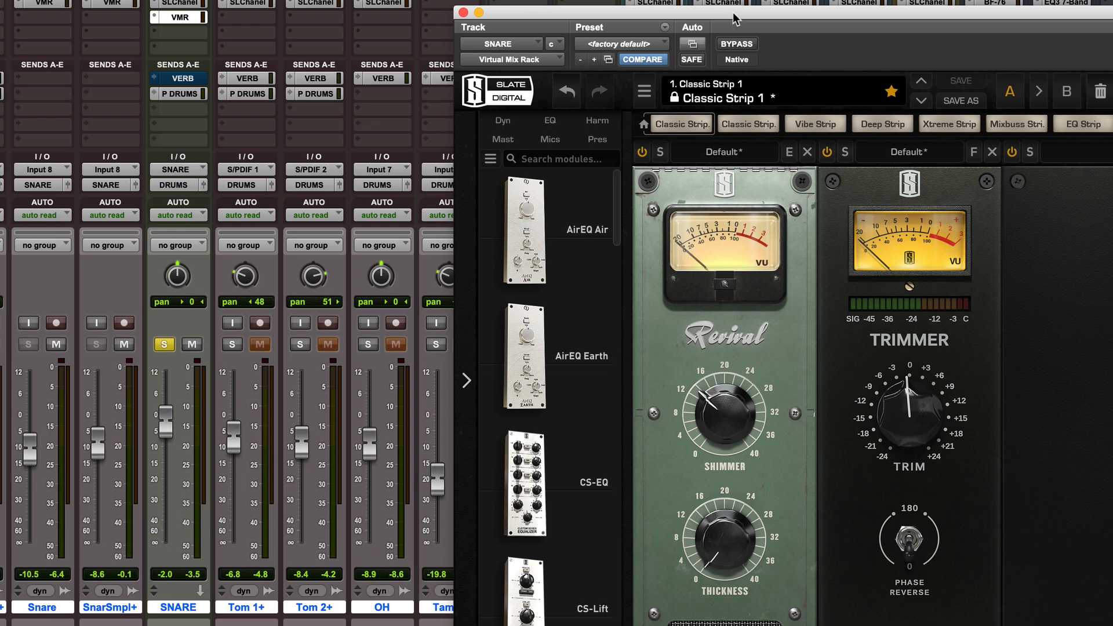
Shift the snare rack right and open the P DRUMS SSL G-Master and DRUMS SSL E-Channel side by side.
drag(735, 19, 824, 103)
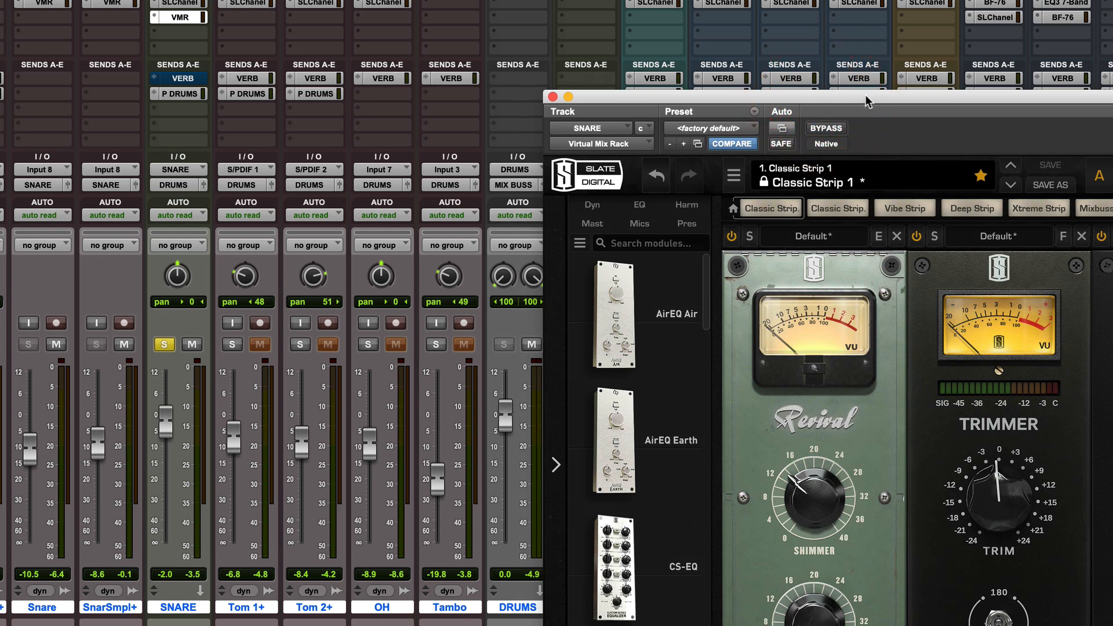
drag(867, 99, 969, 98)
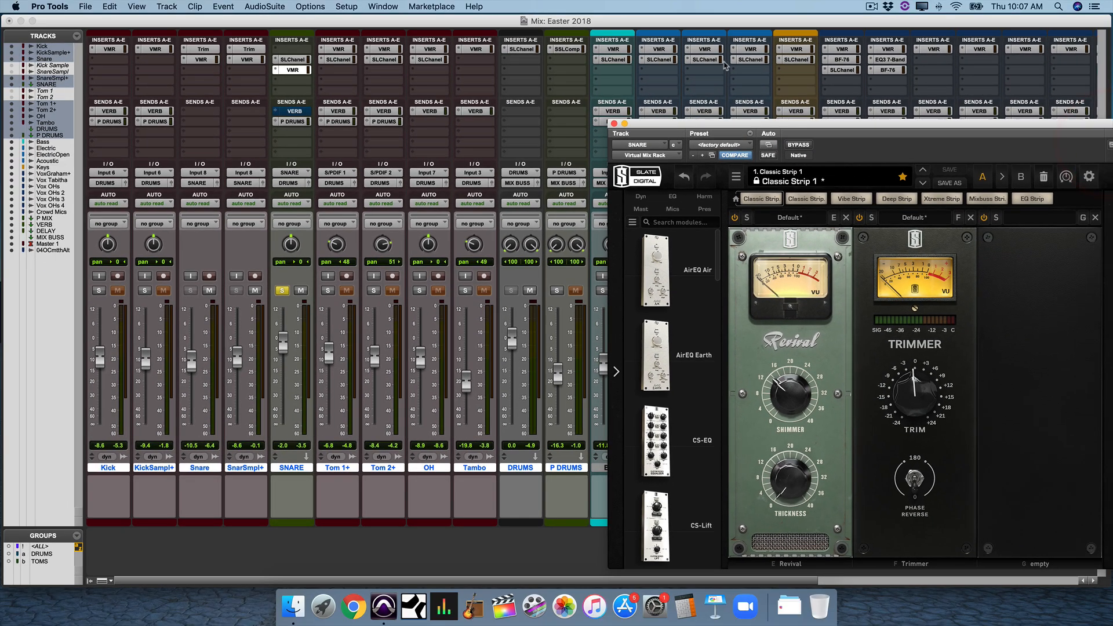
click(567, 49)
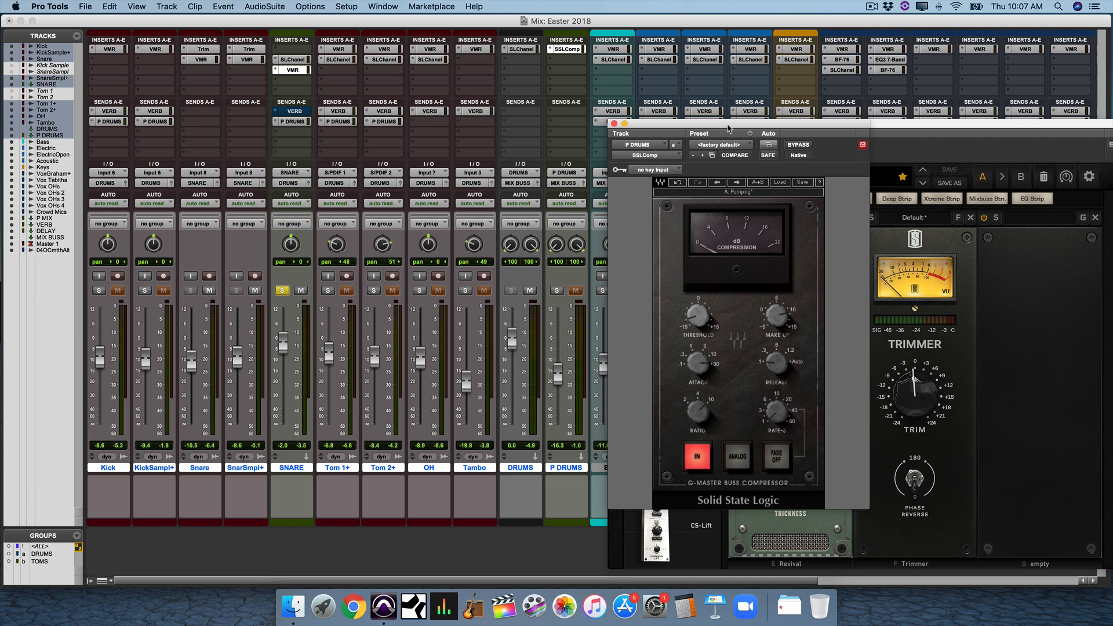
drag(742, 135, 492, 201)
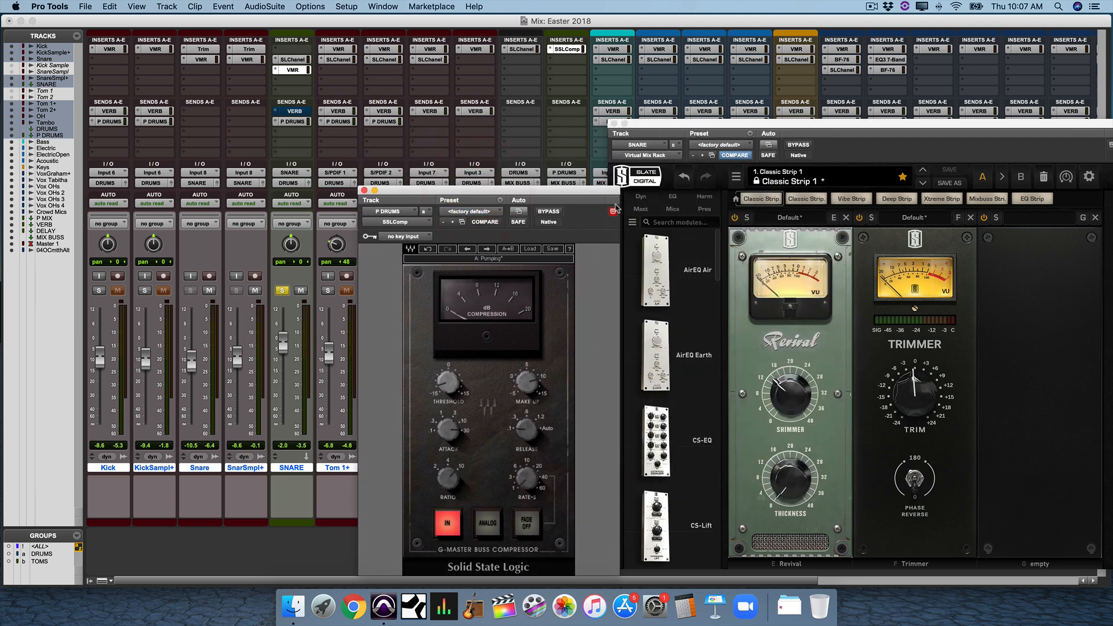
click(612, 211)
click(519, 49)
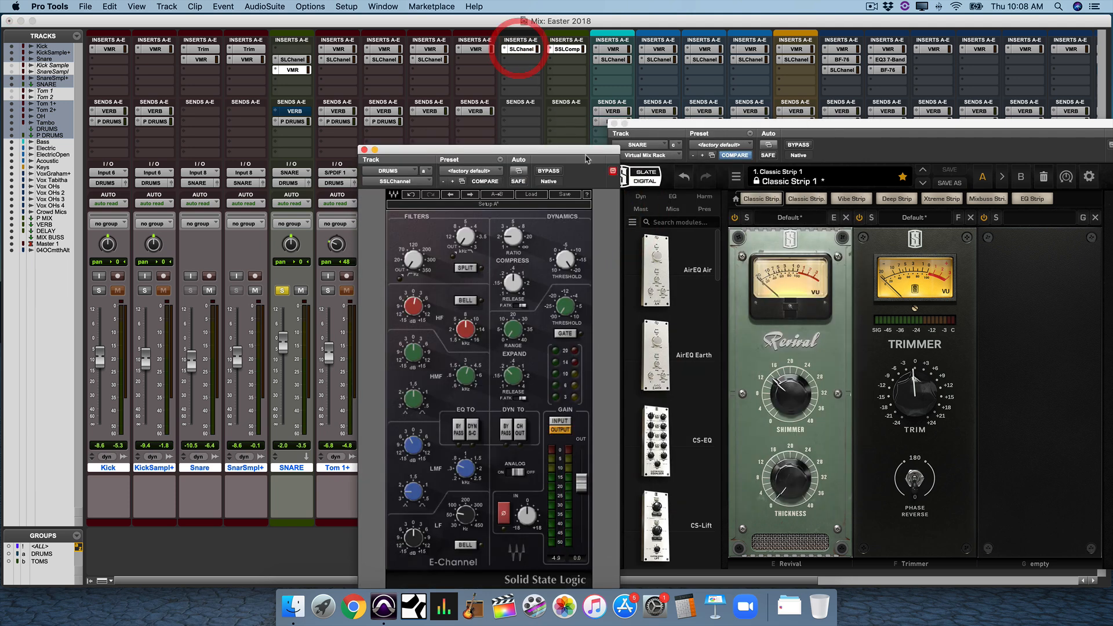
drag(594, 145, 312, 74)
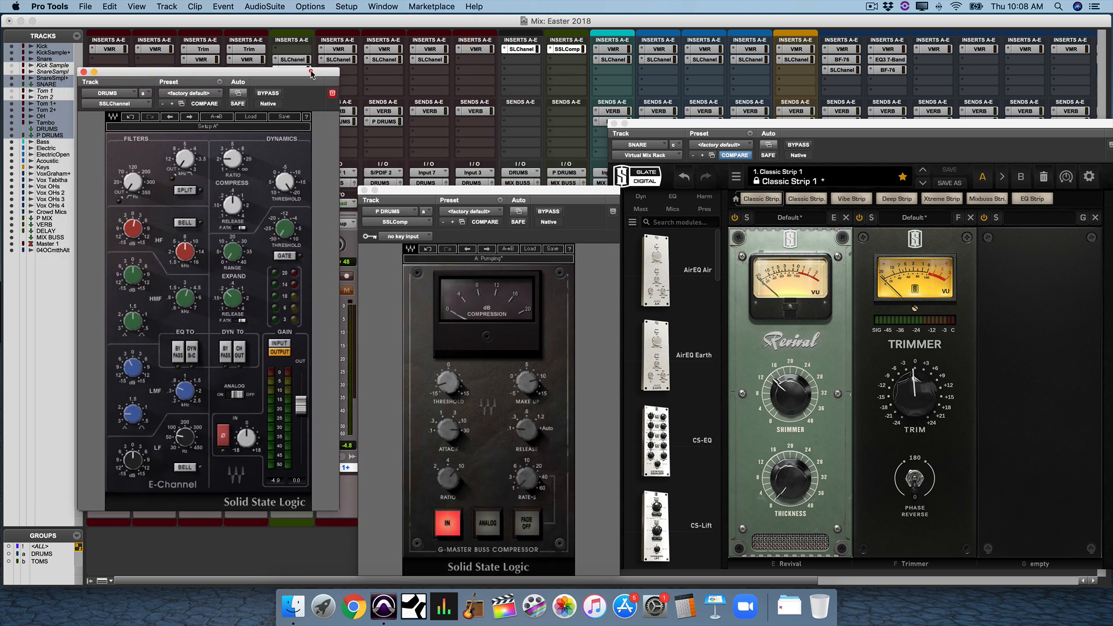